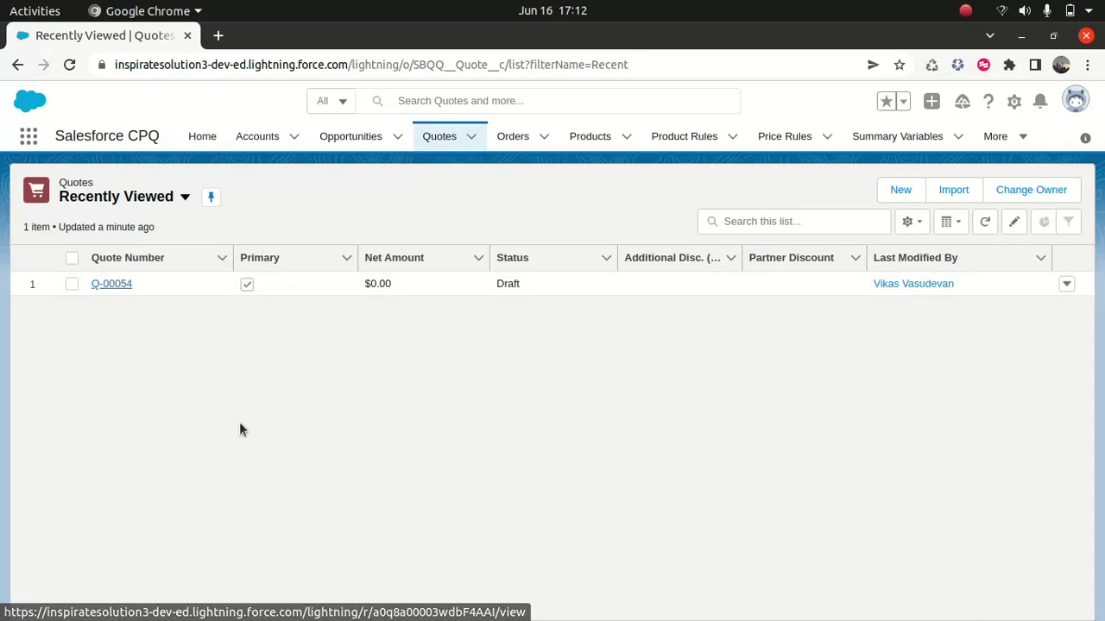
# - Open the recently viewed draft quote, inspect its related Quote Lines list, and return to the quote record
pyautogui.click(116, 285)
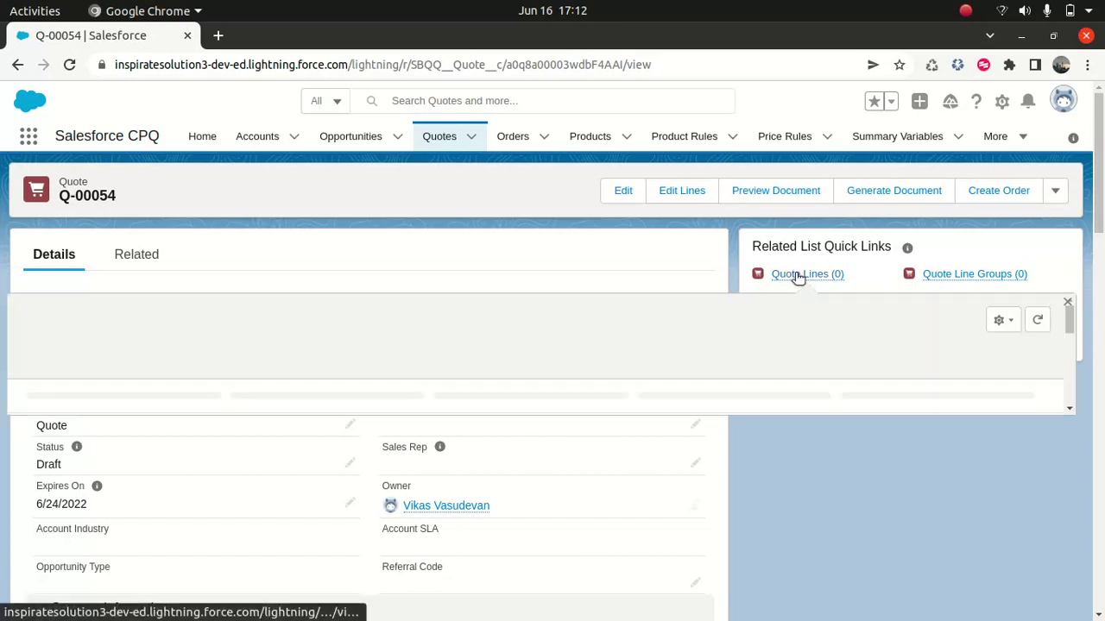
pyautogui.click(799, 275)
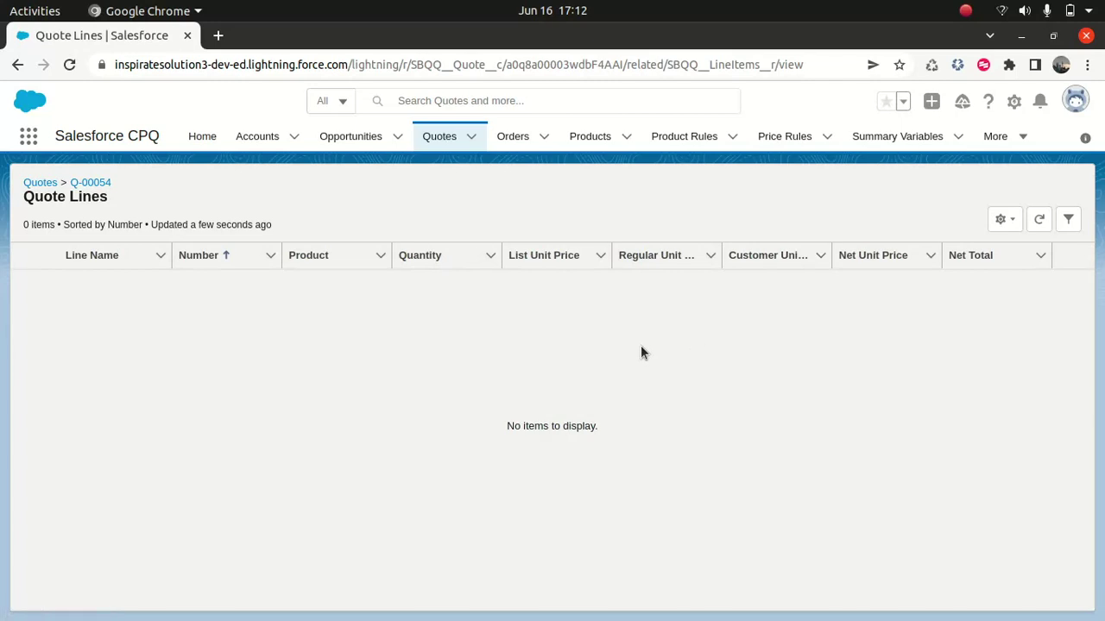
pyautogui.click(17, 65)
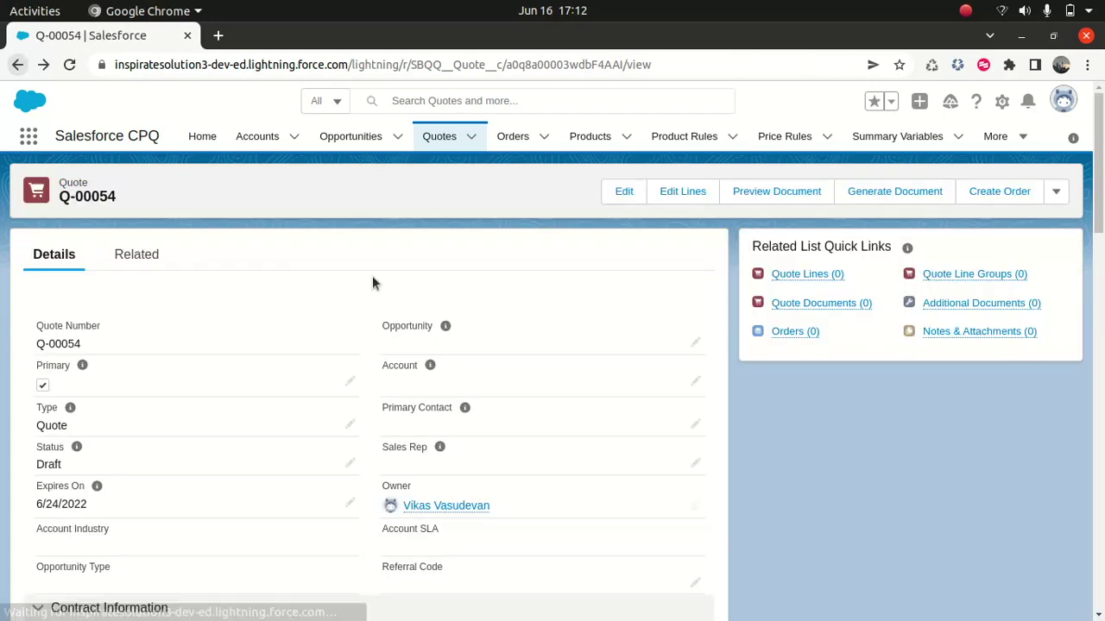
# - Edit the quote's lines and add the 4K Video Camera product with its preselected Camera Mount Microphone option
pyautogui.click(675, 194)
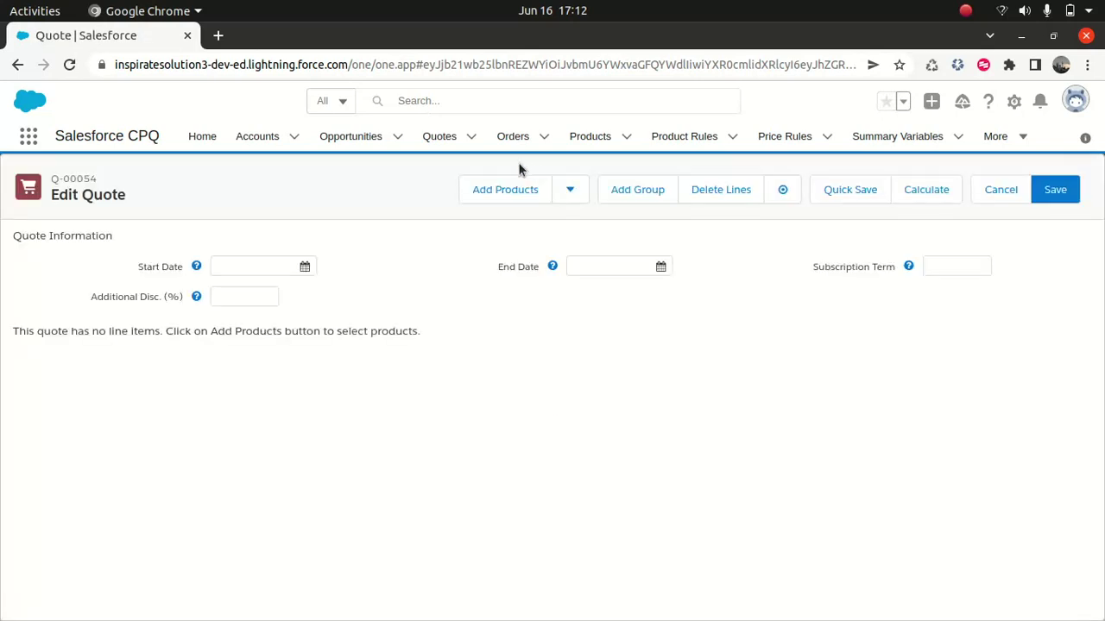
pyautogui.click(505, 190)
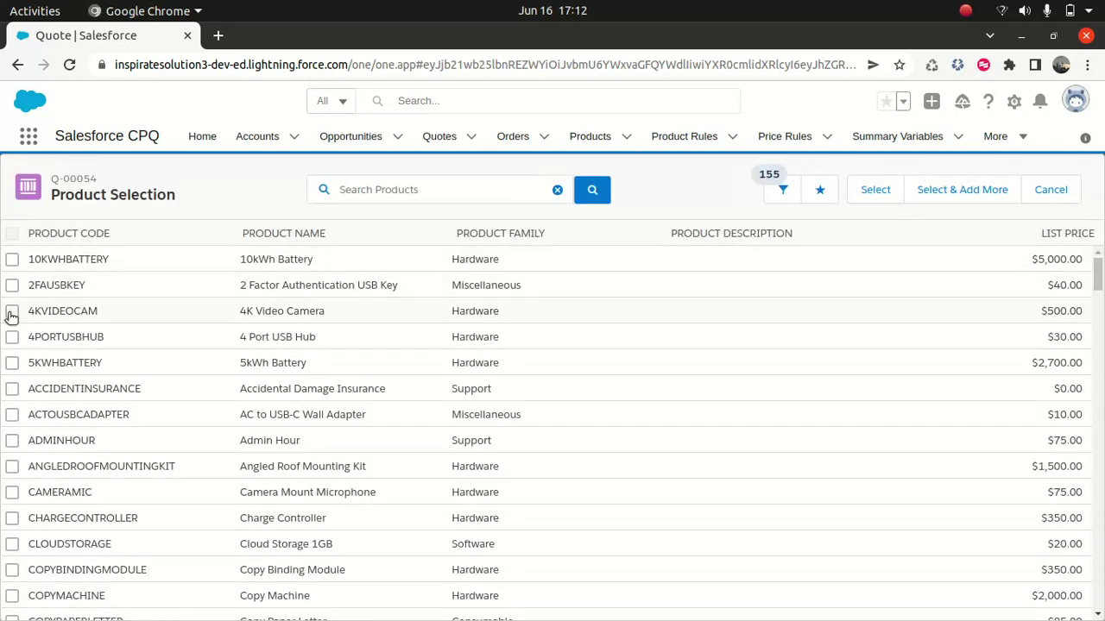
pyautogui.click(12, 311)
pyautogui.click(868, 192)
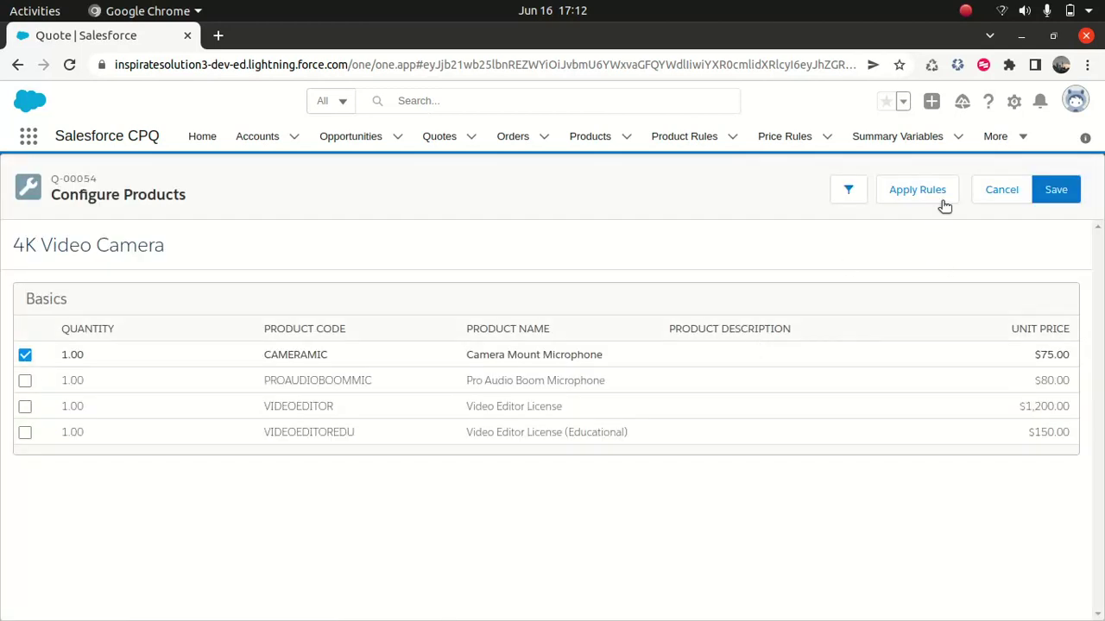
pyautogui.click(1055, 190)
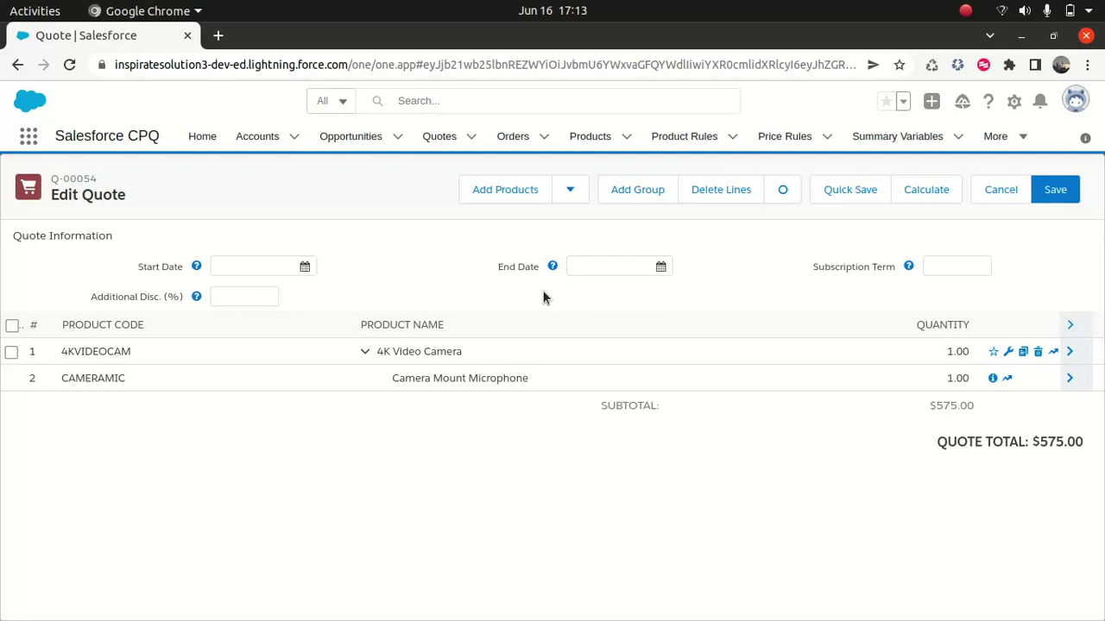
# - Open Salesforce Setup, find "quote" in the Object Manager, and open the custom Quote object
pyautogui.click(1015, 103)
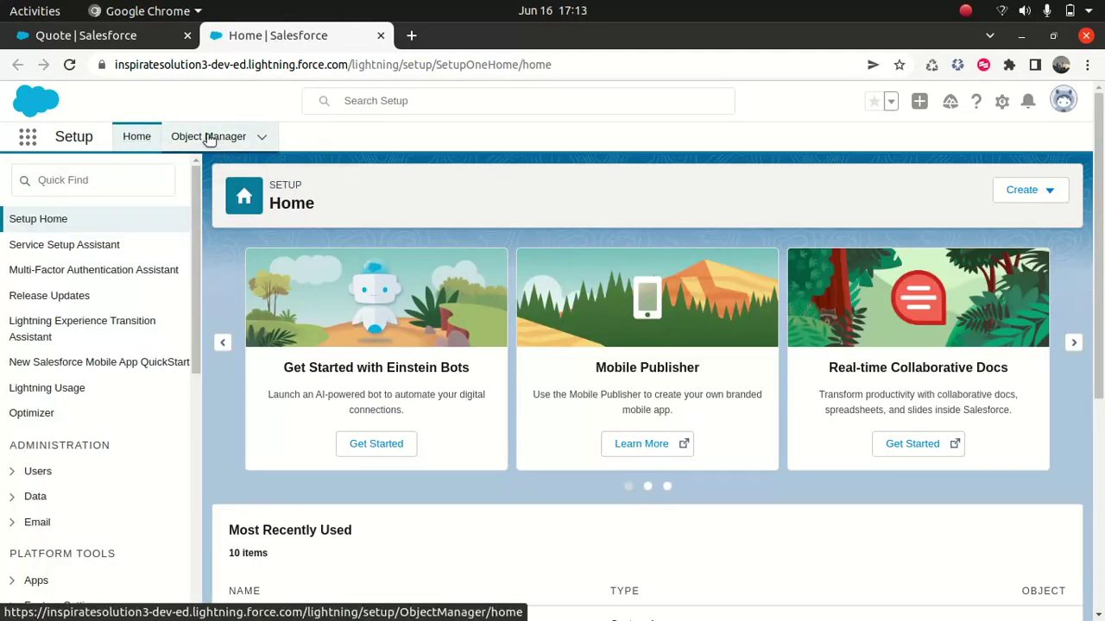
pyautogui.click(209, 138)
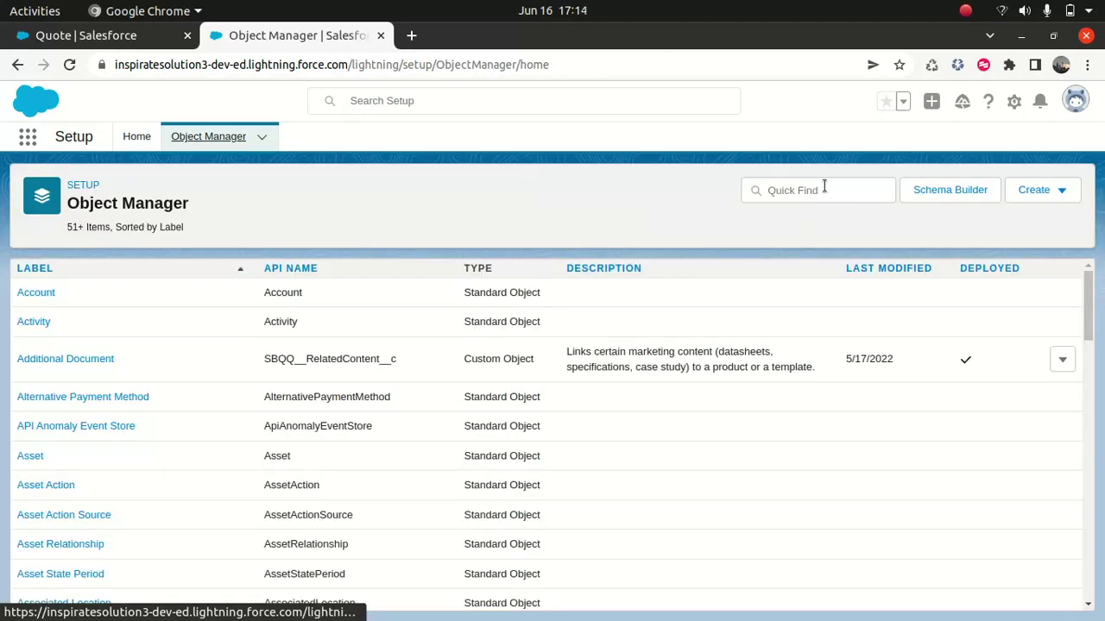
pyautogui.click(823, 190)
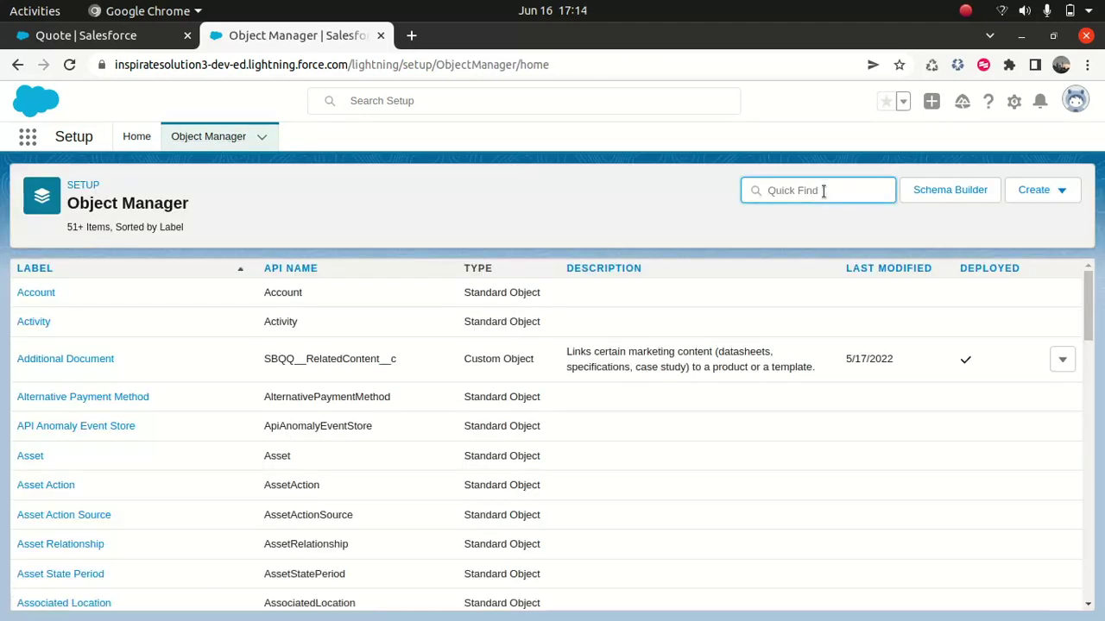
pyautogui.write('quote')
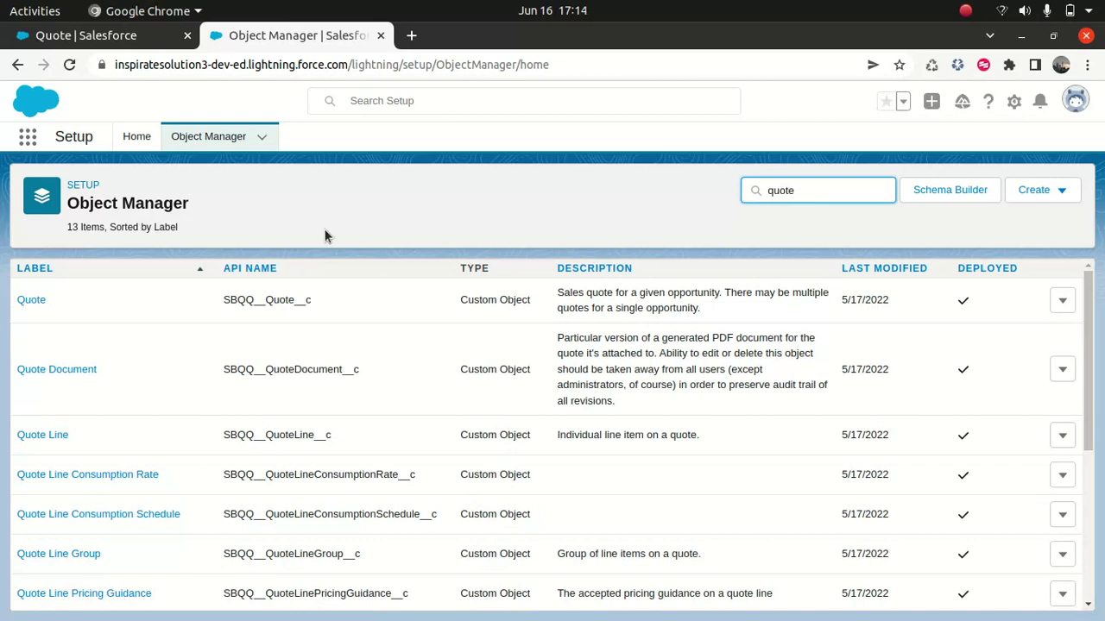
pyautogui.click(33, 300)
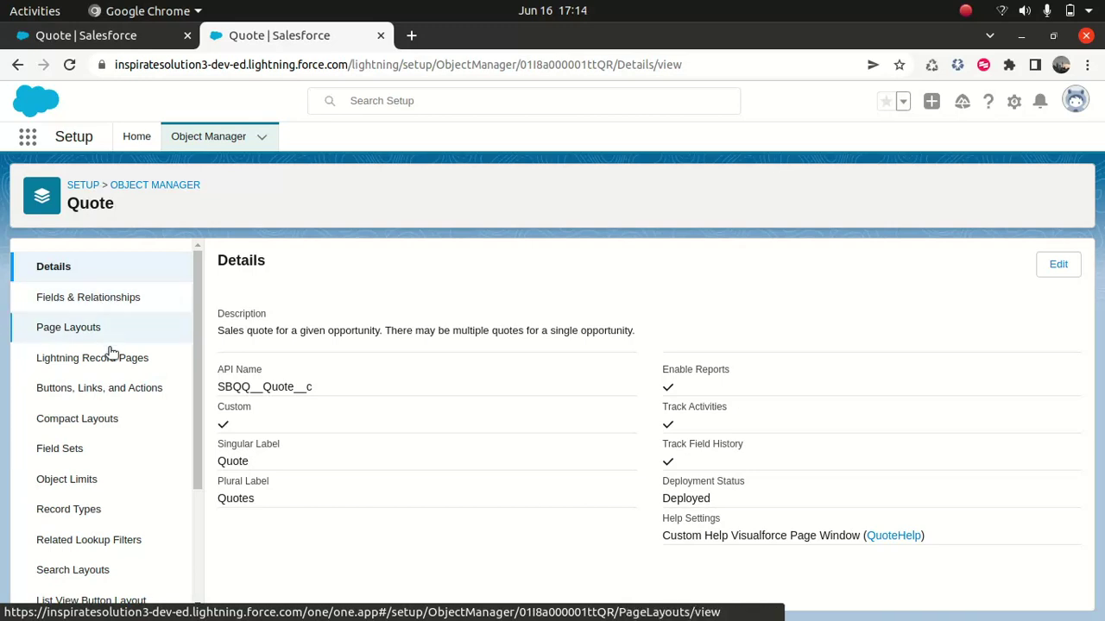
# - Open the Quote object's Line Editor field set for editing
pyautogui.click(64, 447)
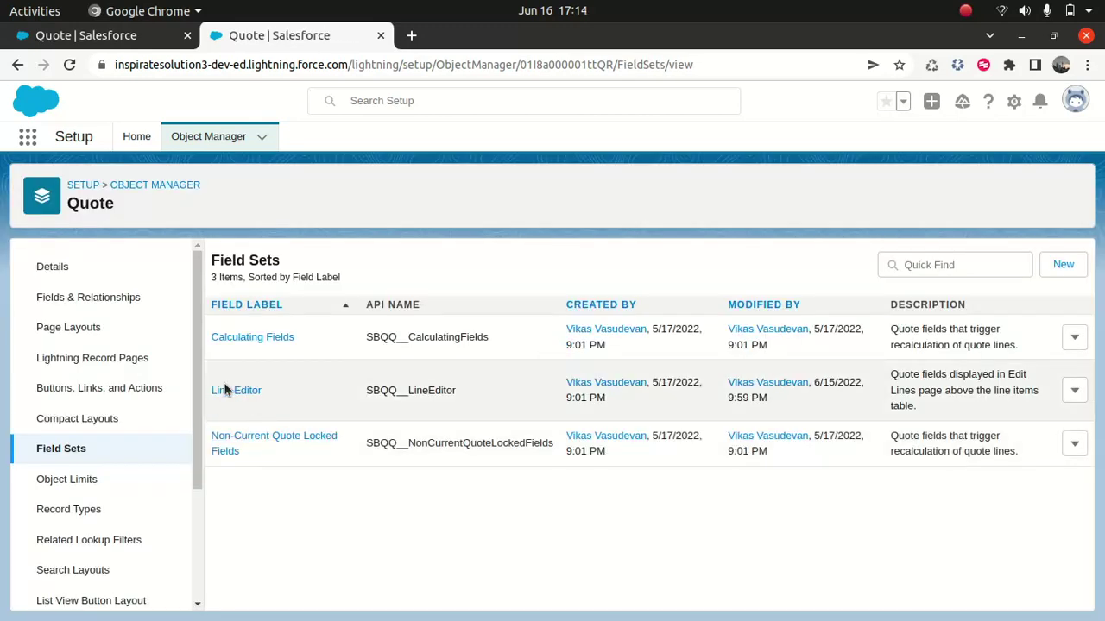
pyautogui.click(1076, 391)
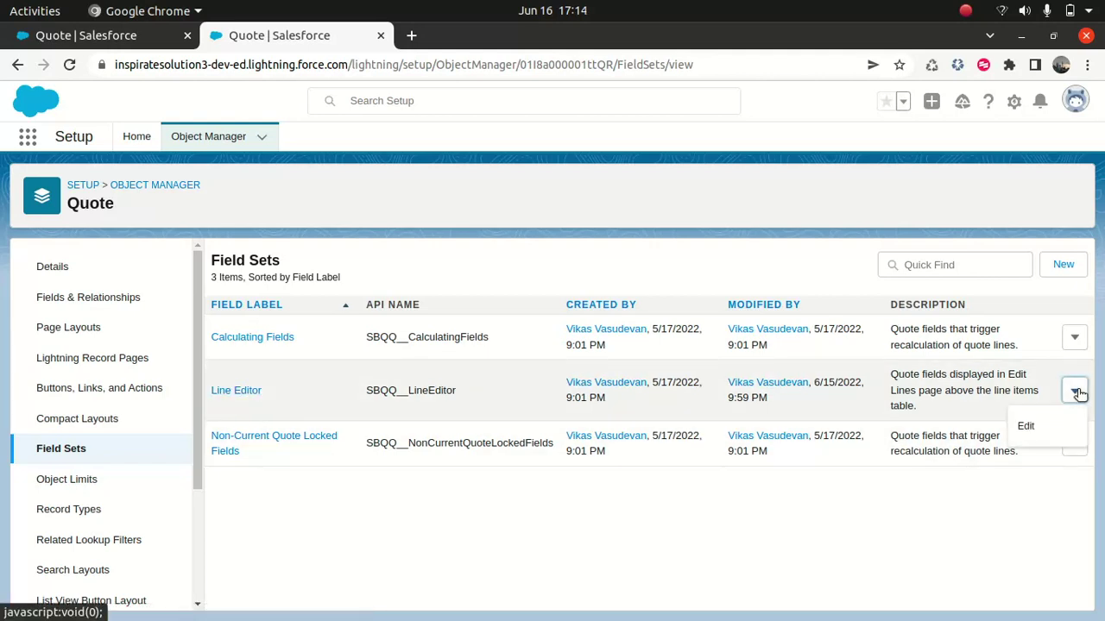
pyautogui.click(1039, 431)
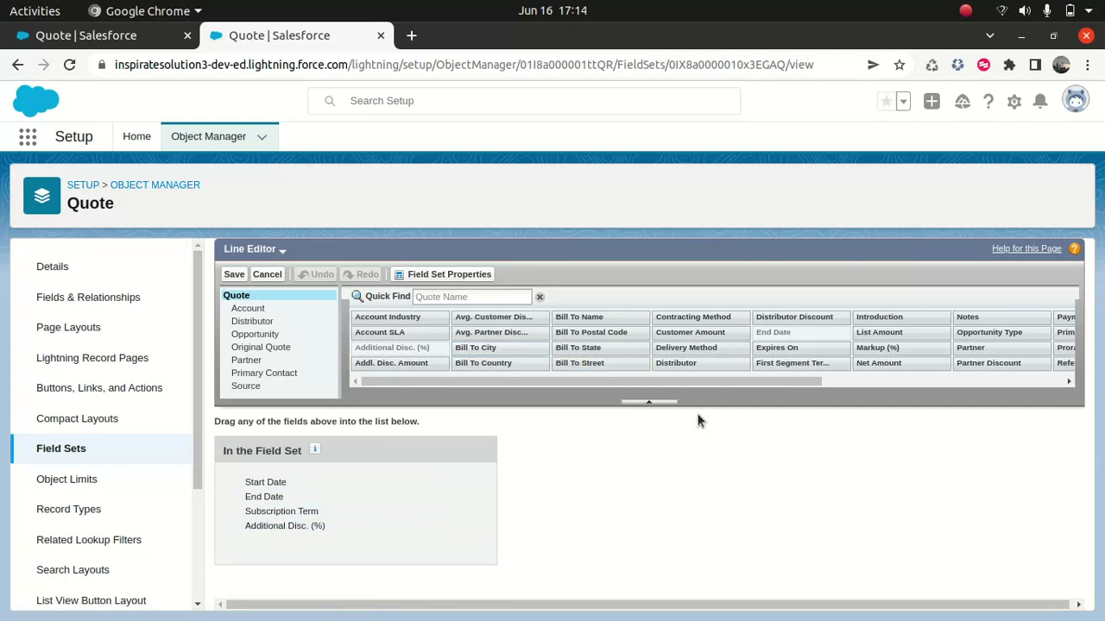
pyautogui.moveTo(759, 381); pyautogui.dragTo(733, 421)
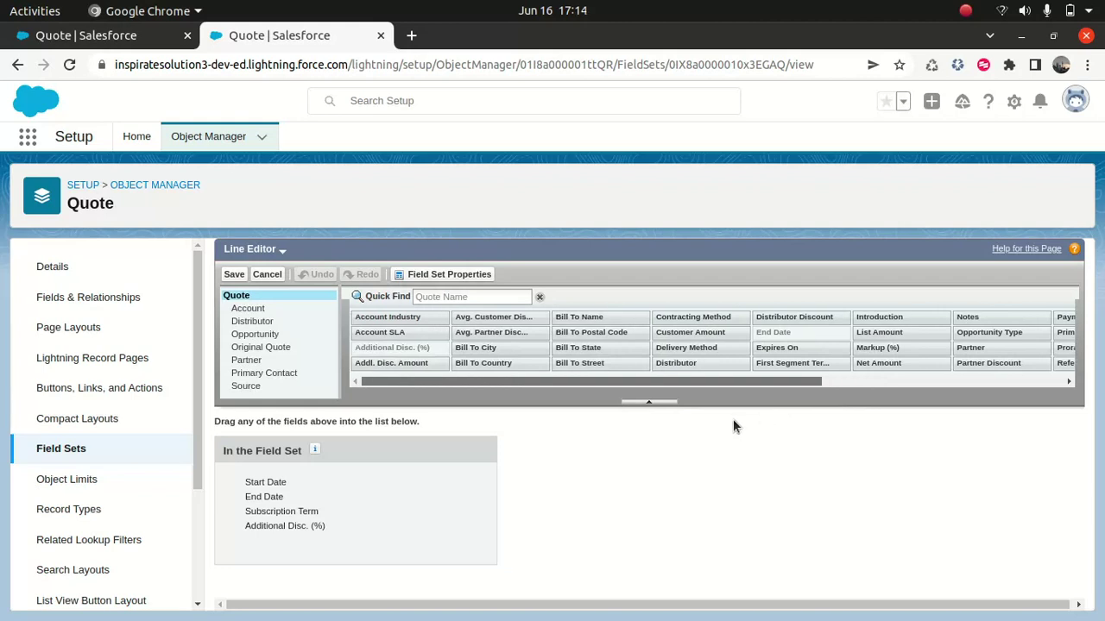
# - Add the List Amount field below Additional Disc. (%) in the Line Editor field set and save it
pyautogui.click(475, 297)
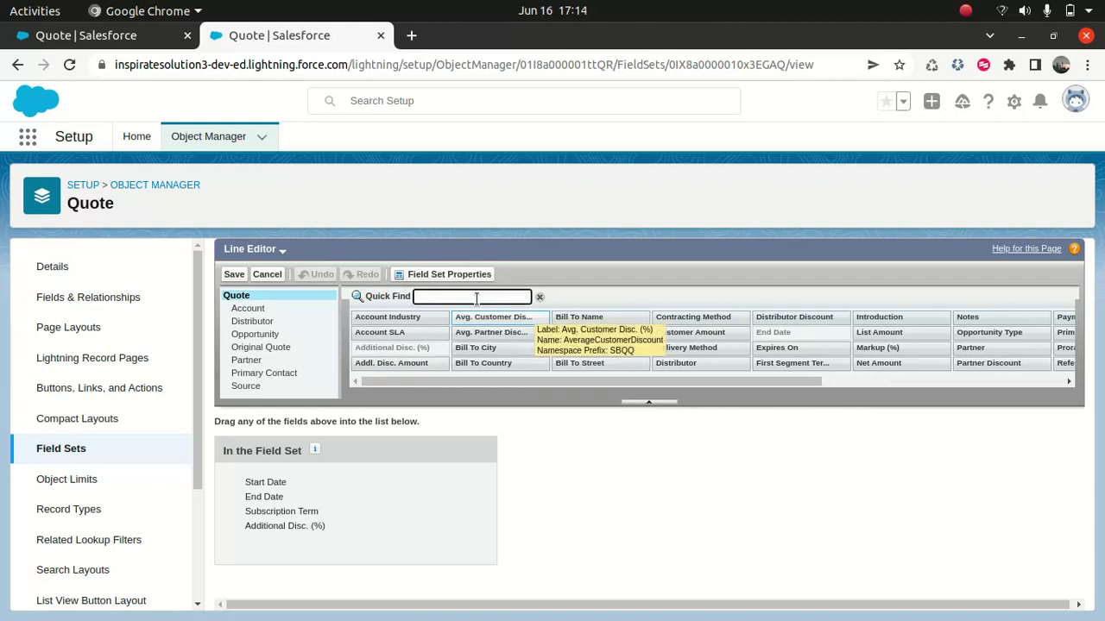
pyautogui.write('list')
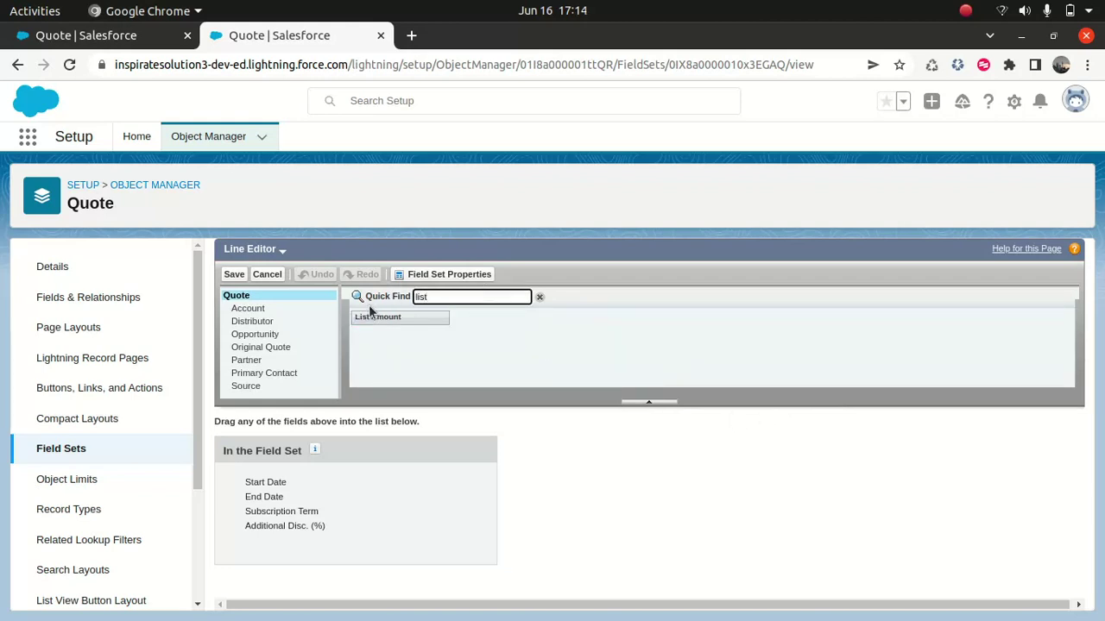
pyautogui.click(376, 316)
pyautogui.moveTo(376, 316); pyautogui.dragTo(256, 541)
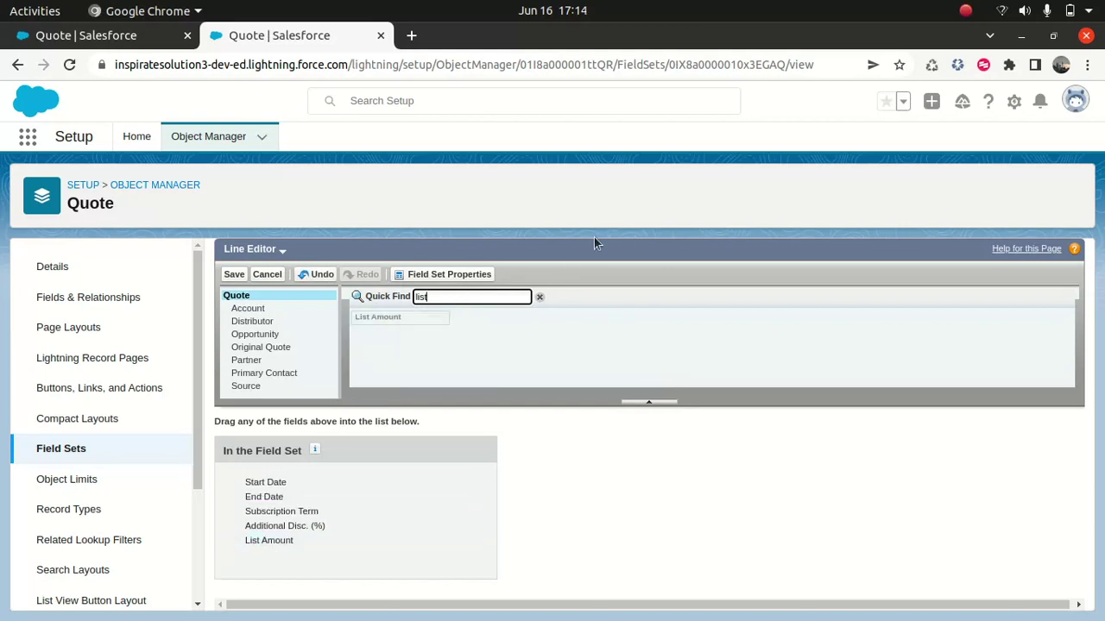
pyautogui.click(234, 275)
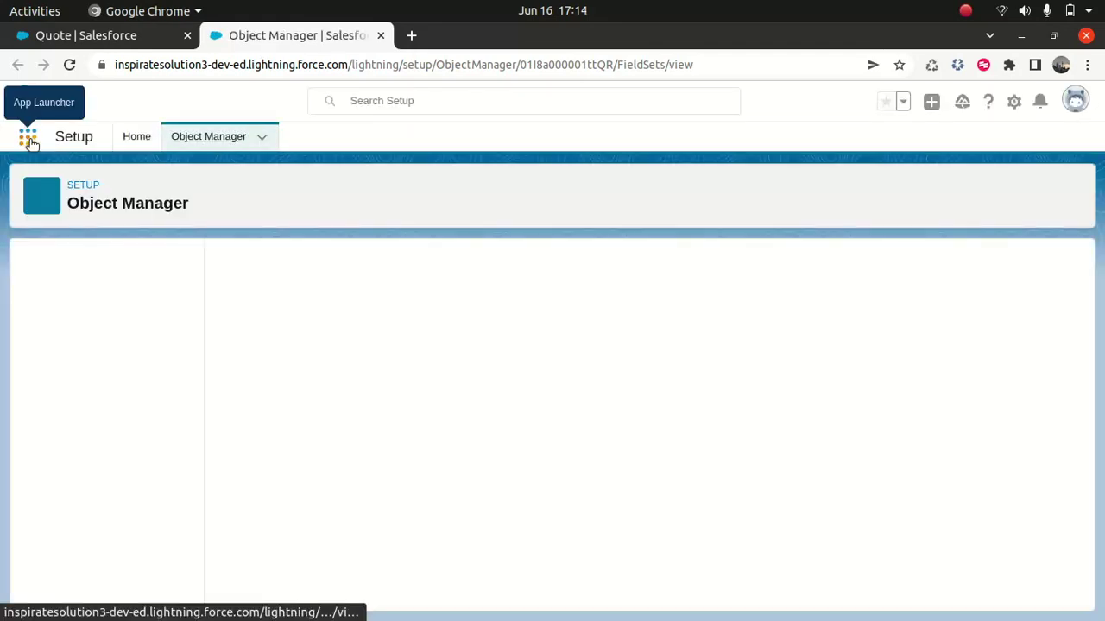
# - Find the Quotes item among the apps, reopen the recently viewed draft quote, and start editing its lines
pyautogui.click(29, 139)
pyautogui.write('qu')
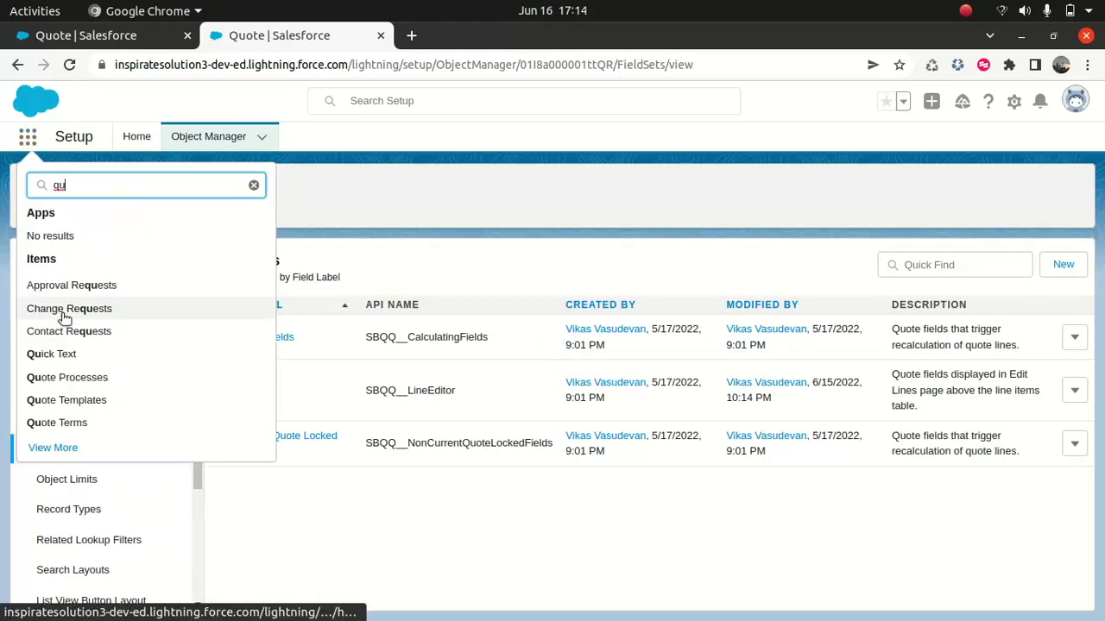
pyautogui.write('ote')
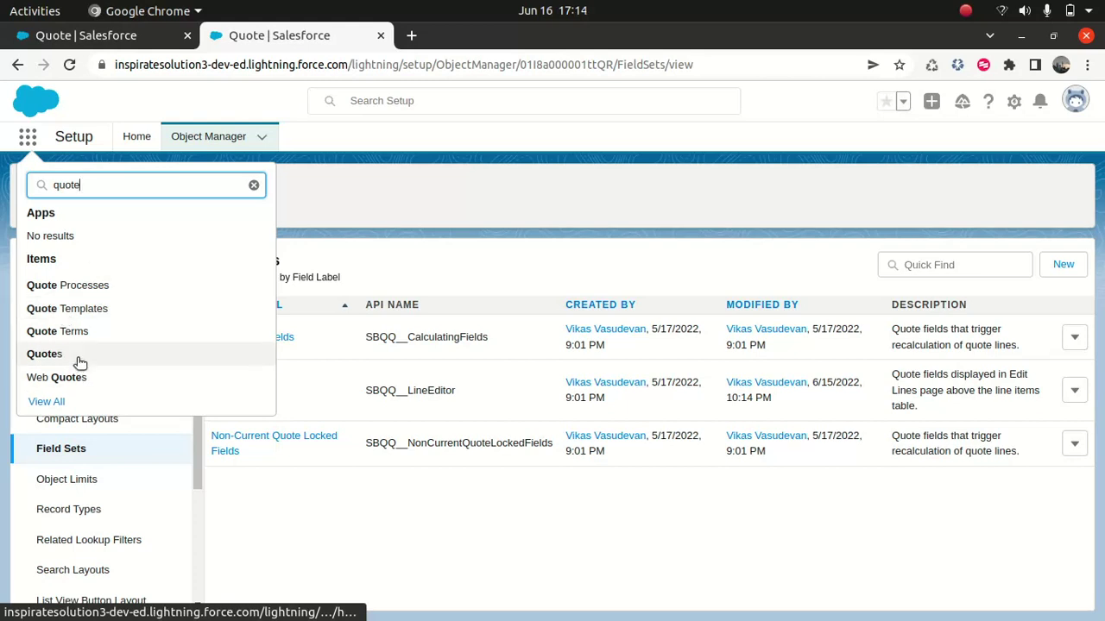
pyautogui.click(54, 354)
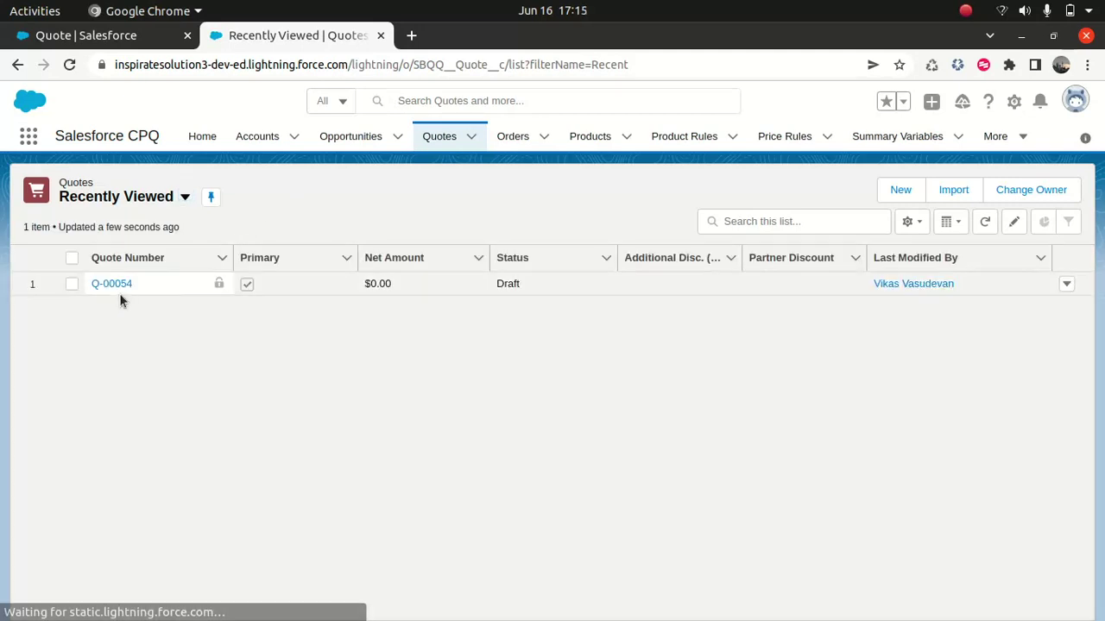
pyautogui.click(129, 295)
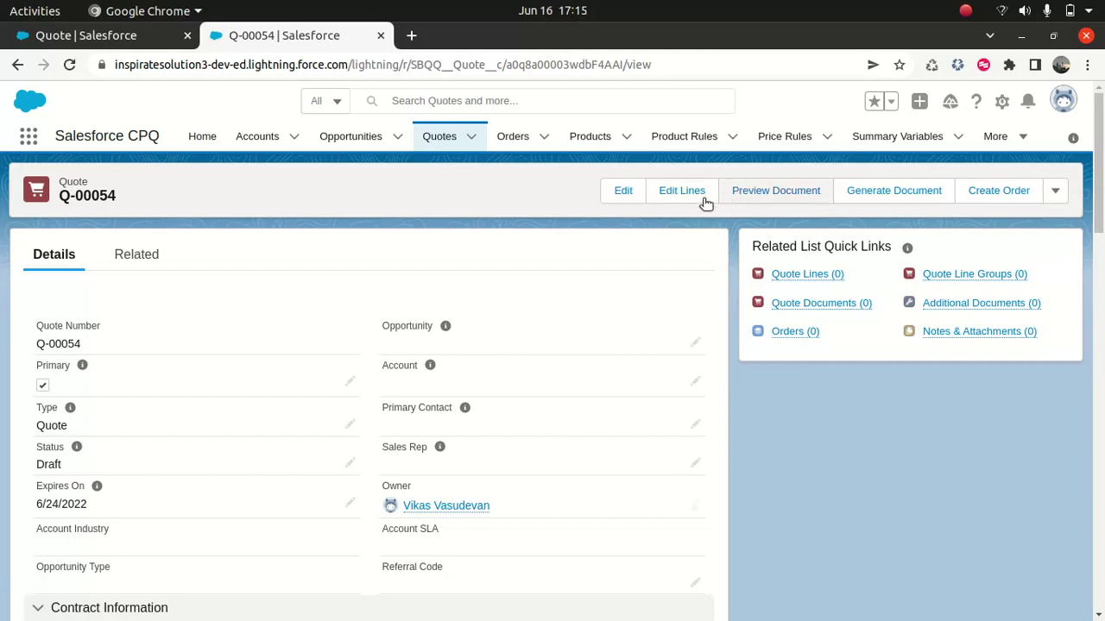
pyautogui.click(684, 191)
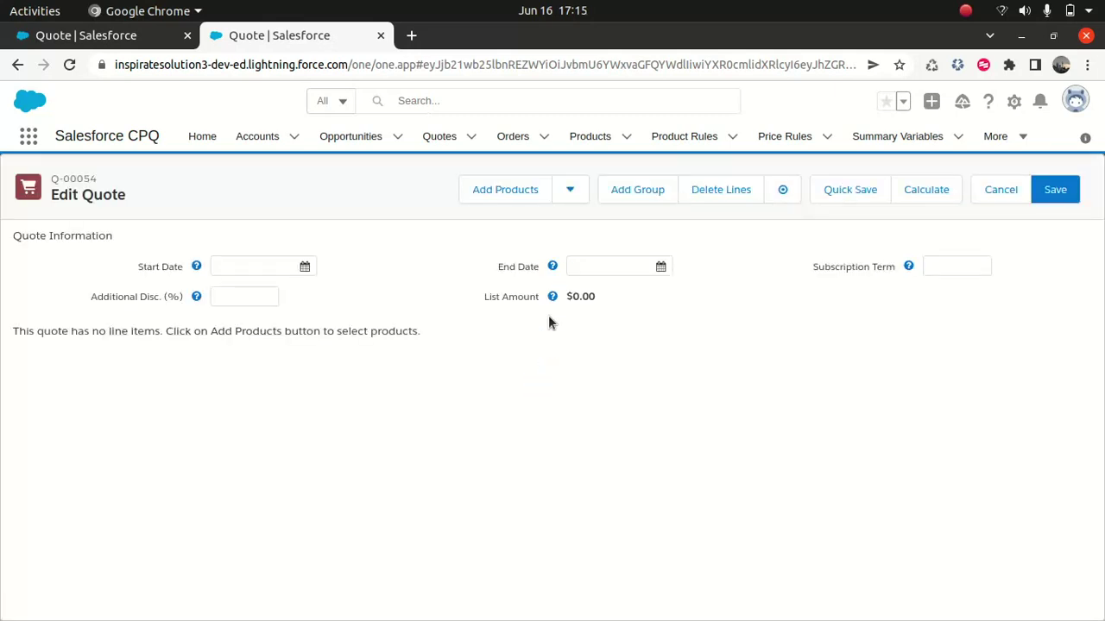
# - Add the 10kWh Battery product to the quote
pyautogui.click(512, 189)
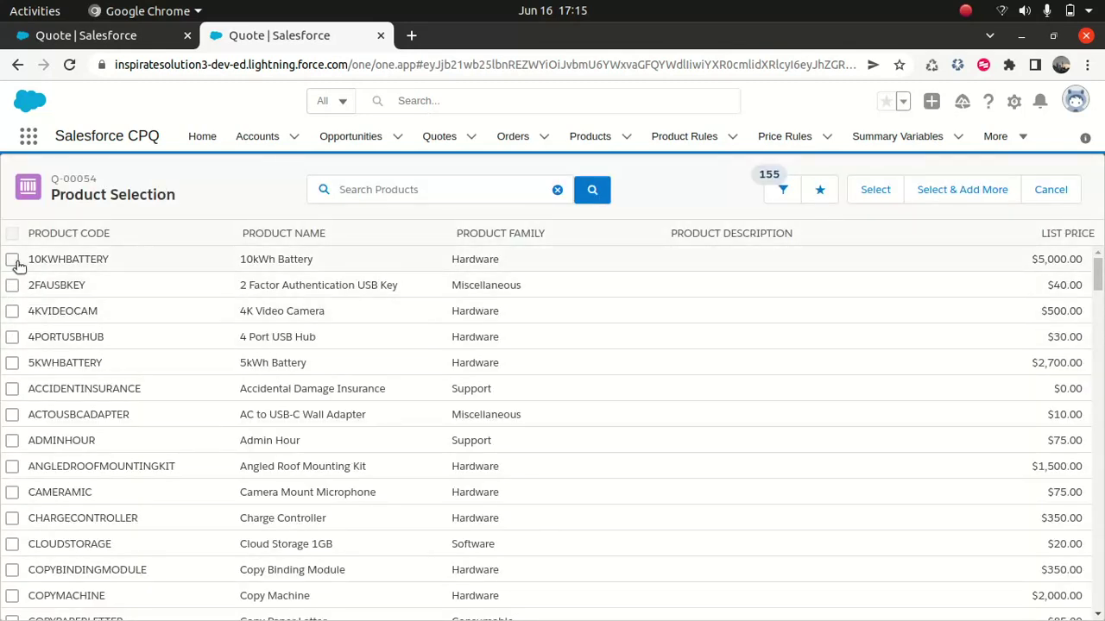
pyautogui.click(12, 259)
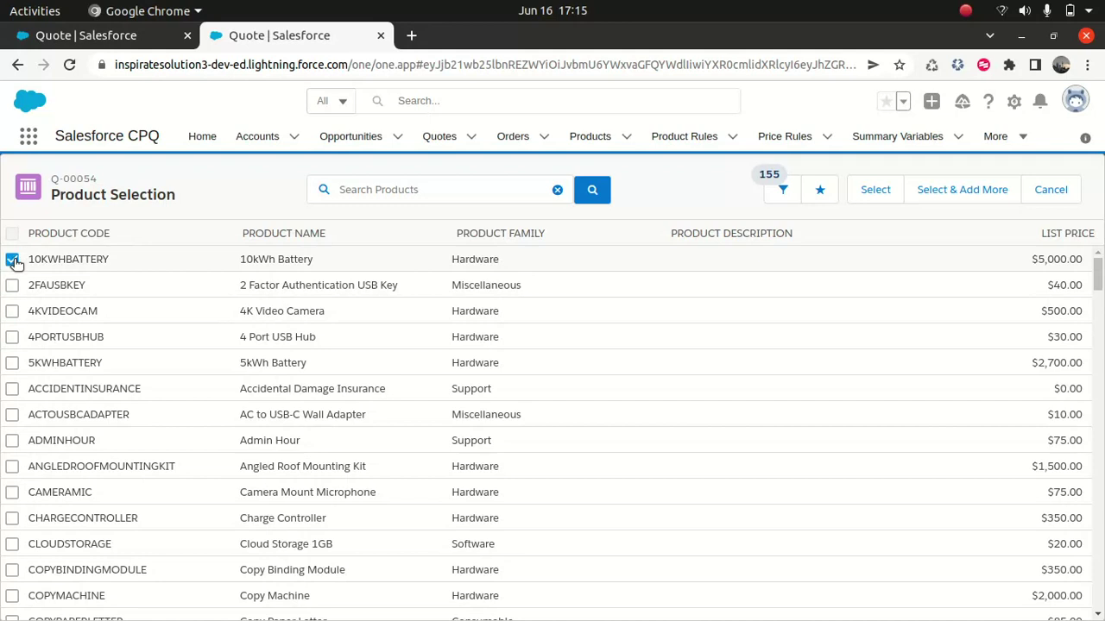
pyautogui.click(877, 191)
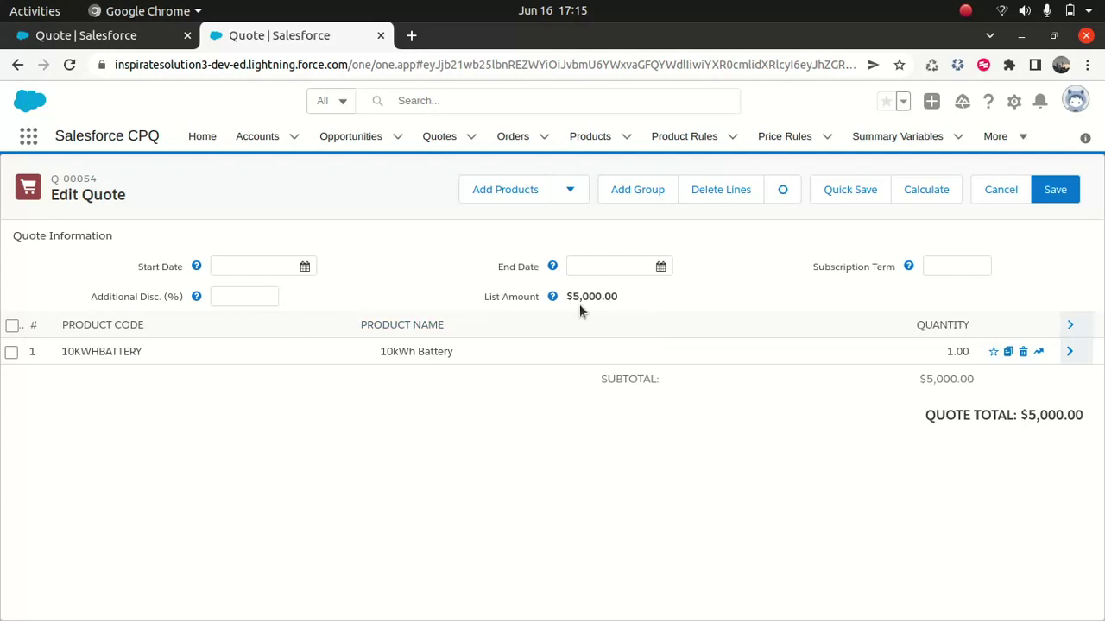
# - Add the Camera Mount Microphone product to the quote
pyautogui.click(506, 191)
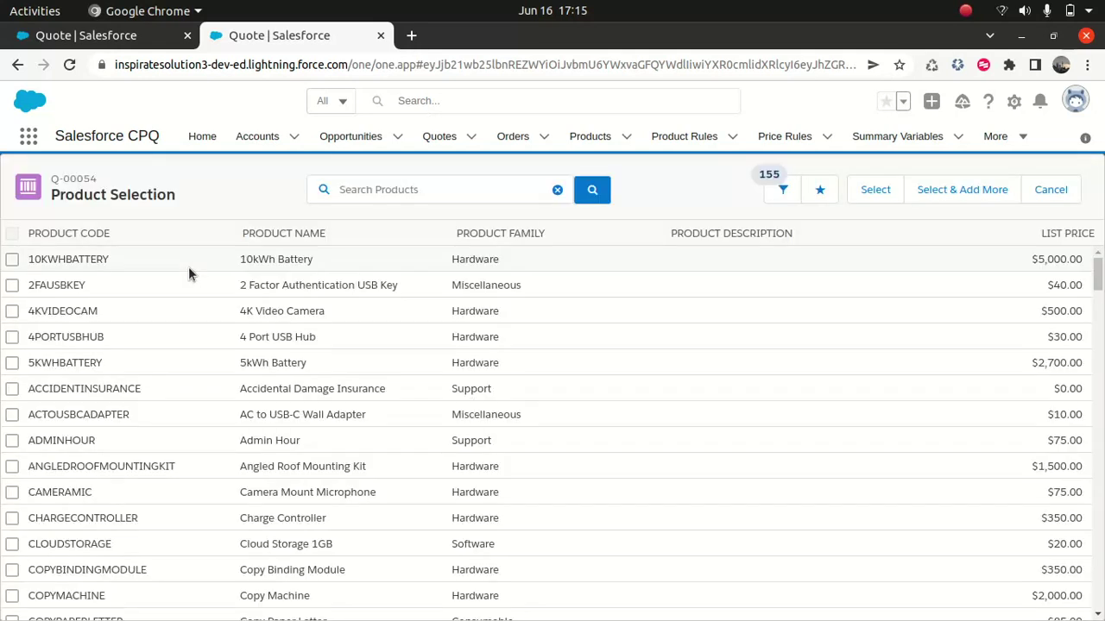
pyautogui.click(12, 492)
pyautogui.click(875, 189)
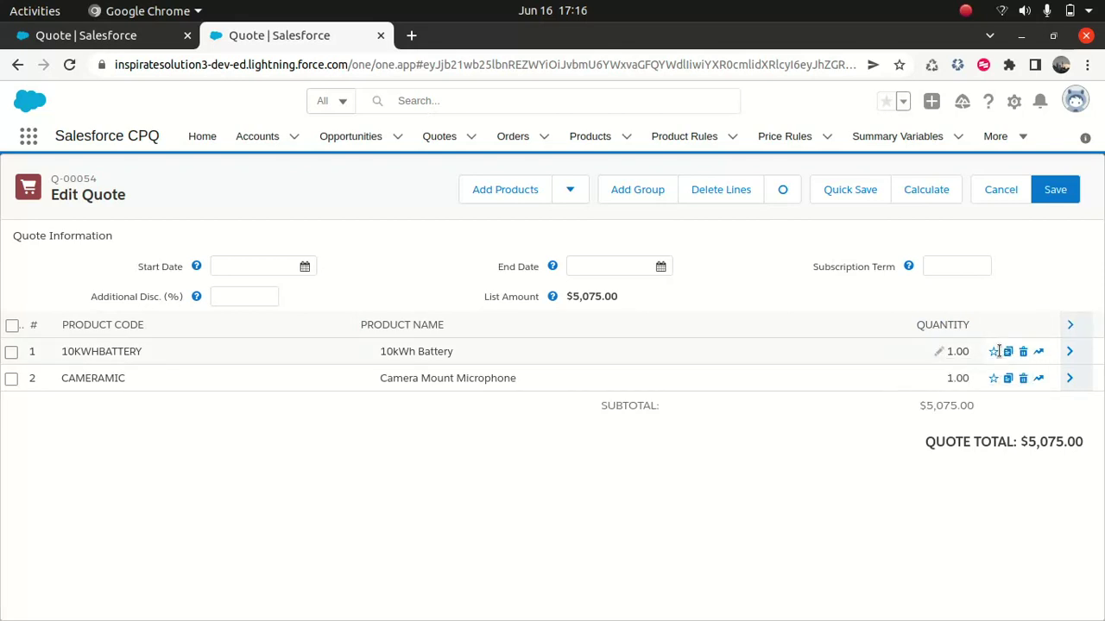
# - Expand all quote line detail drawers to examine their pricing fields, and collapse them again
pyautogui.click(1070, 325)
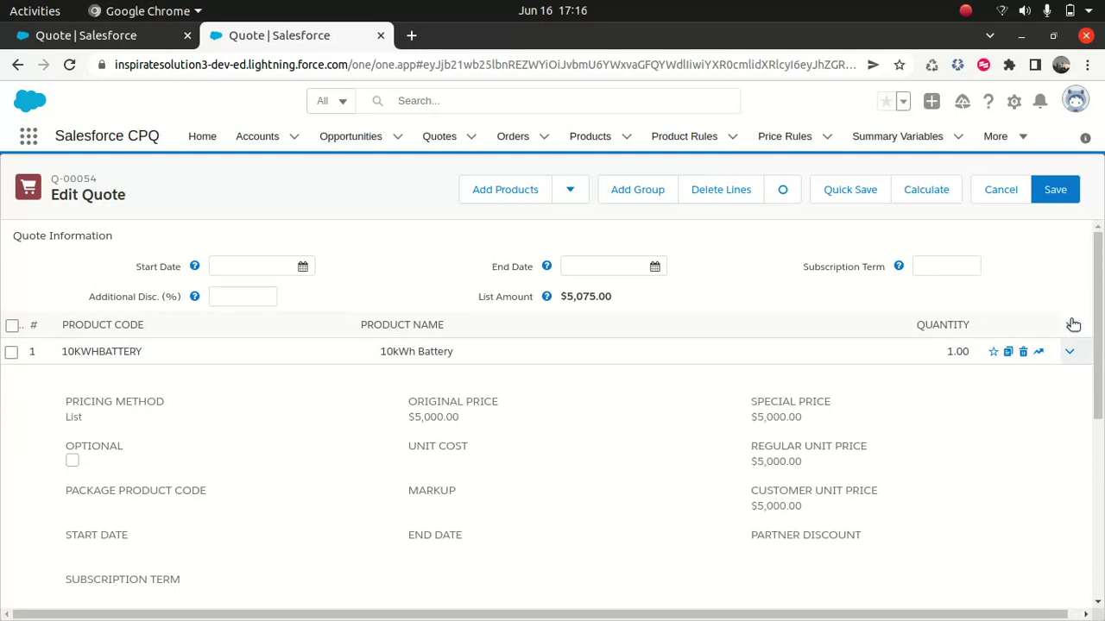
pyautogui.click(1070, 325)
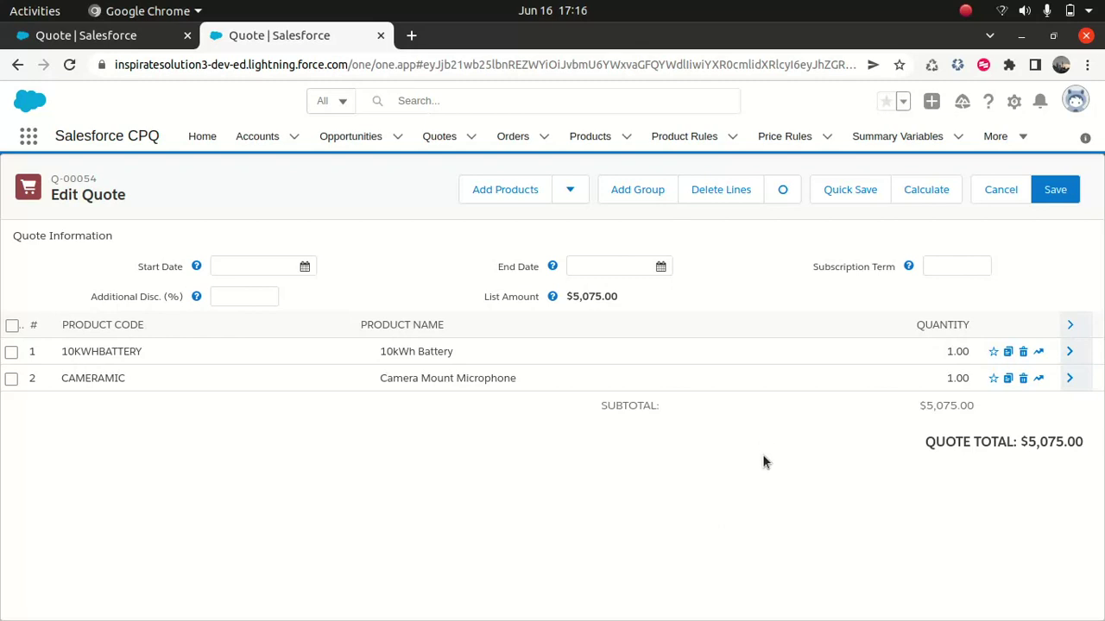
pyautogui.click(1072, 326)
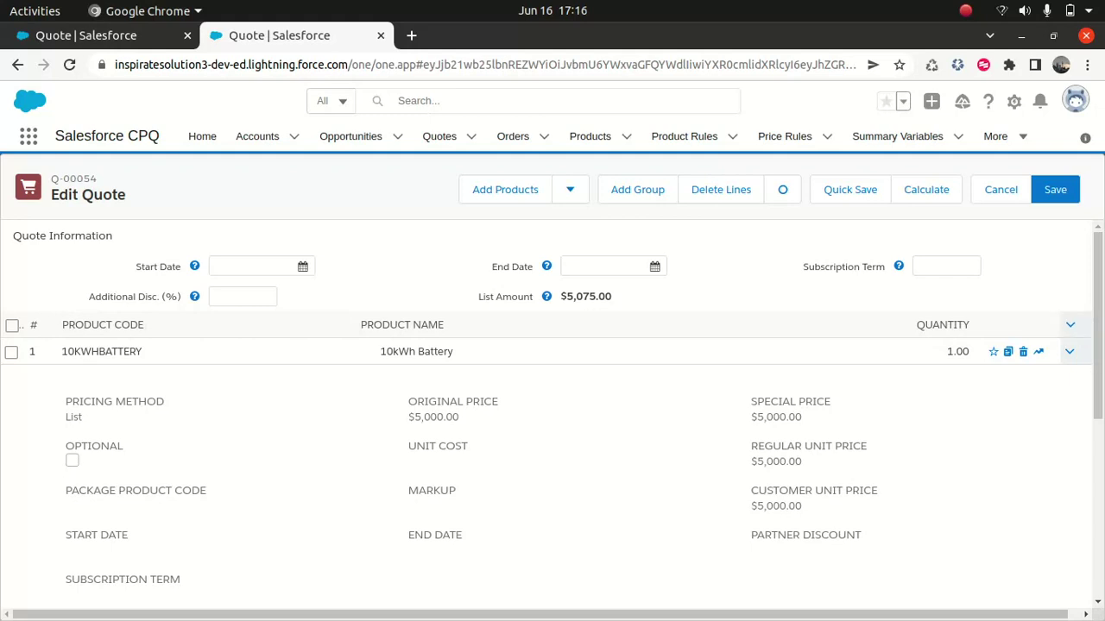
pyautogui.moveTo(1097, 392); pyautogui.dragTo(1098, 362)
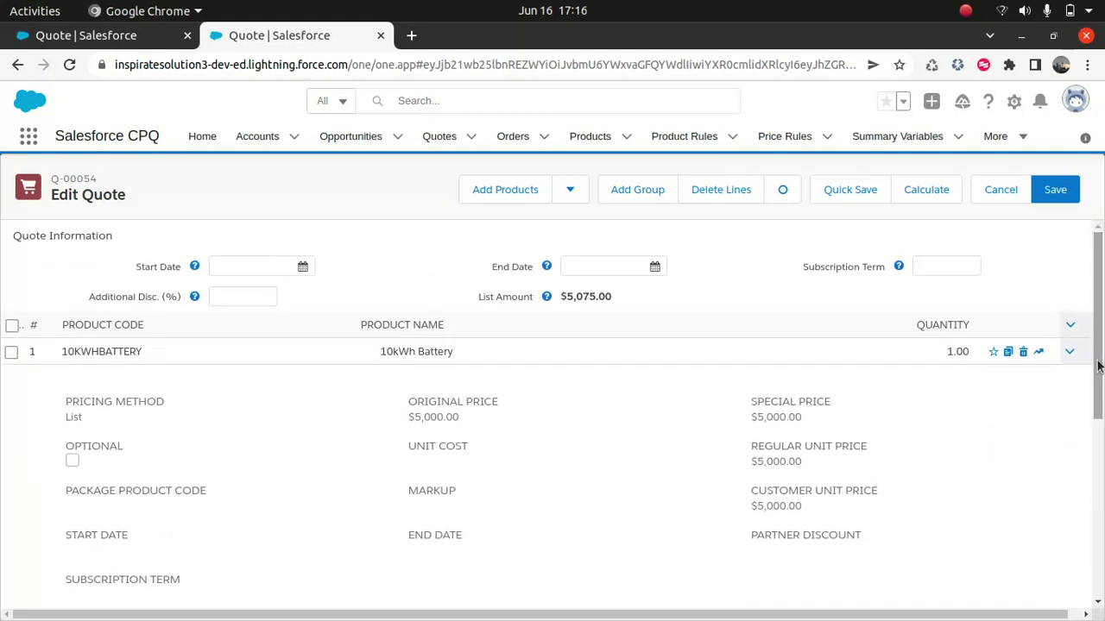
pyautogui.click(1068, 326)
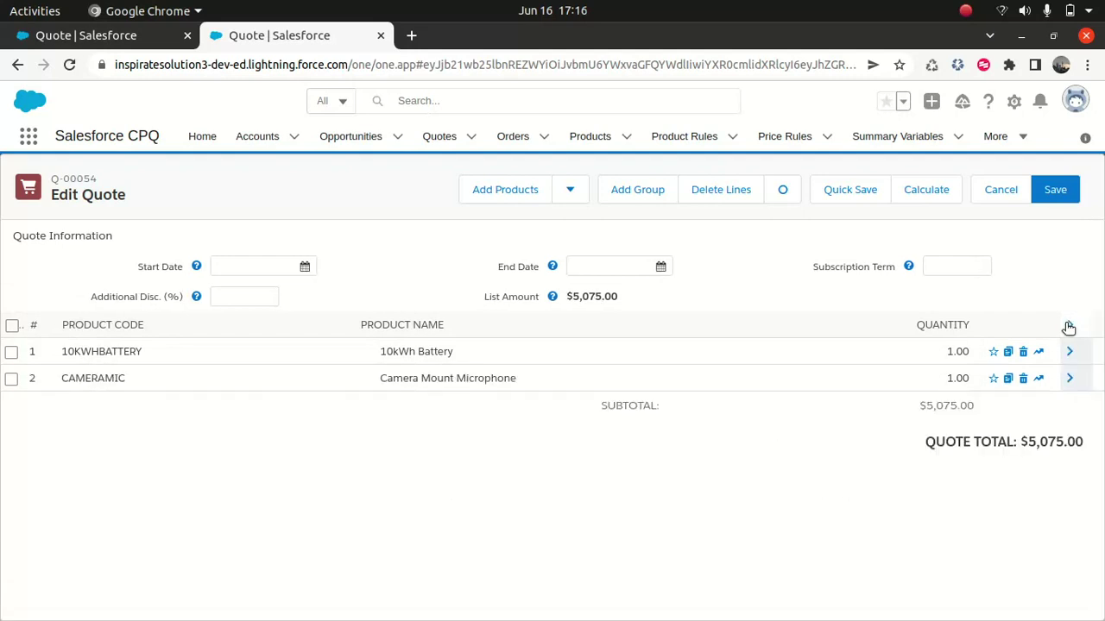
# - Go to Setup, find the Quote Line object in Object Manager, and open its Line Editor field set for editing
pyautogui.click(1017, 102)
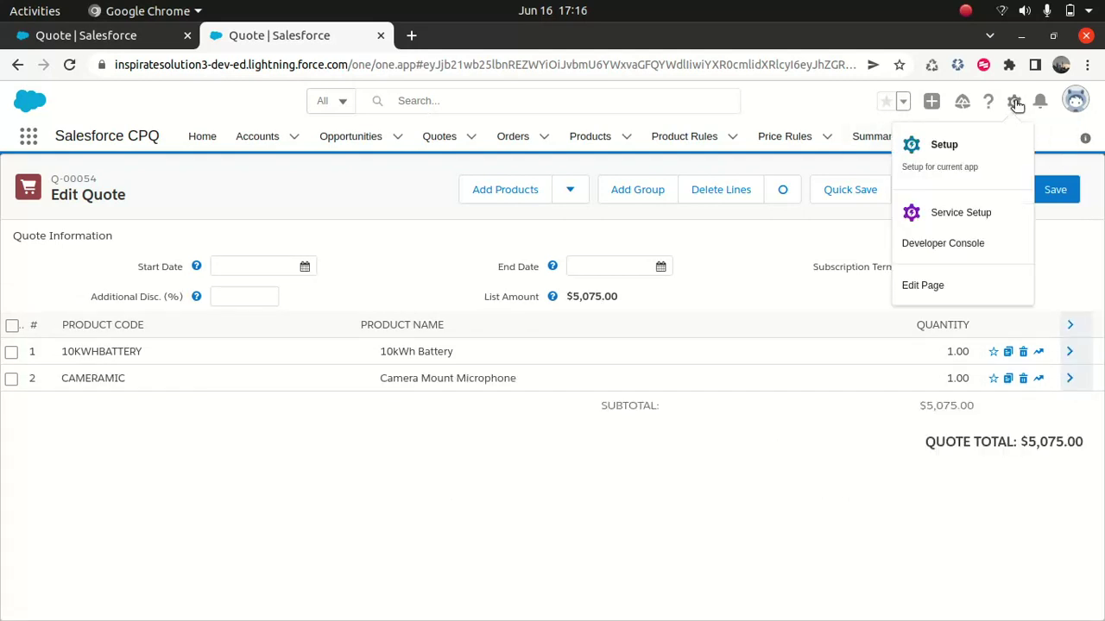
pyautogui.click(935, 148)
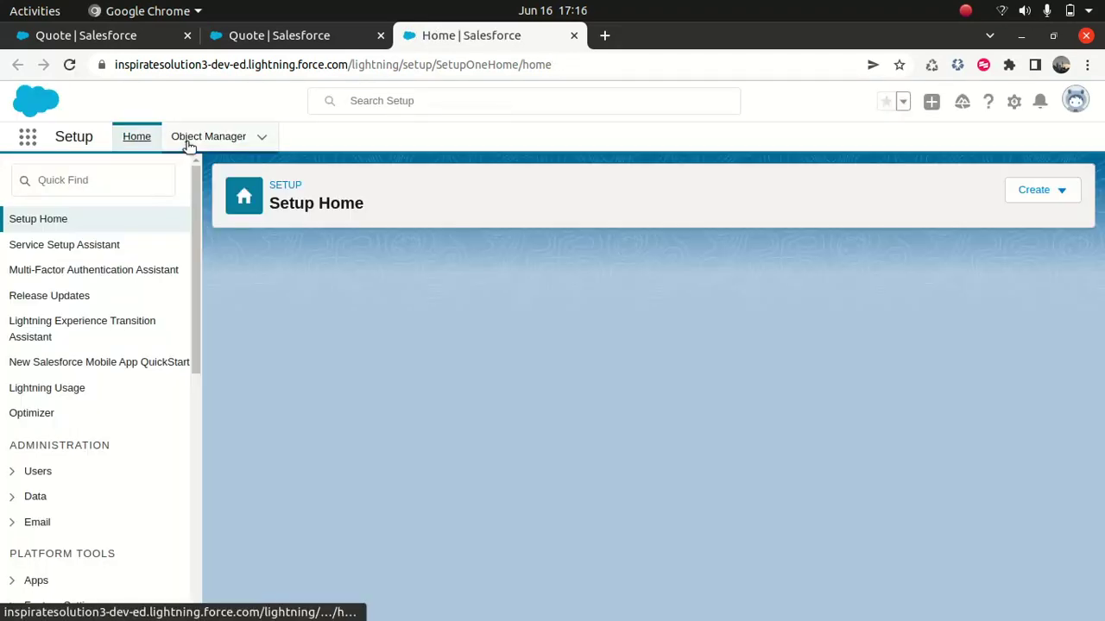
pyautogui.click(200, 142)
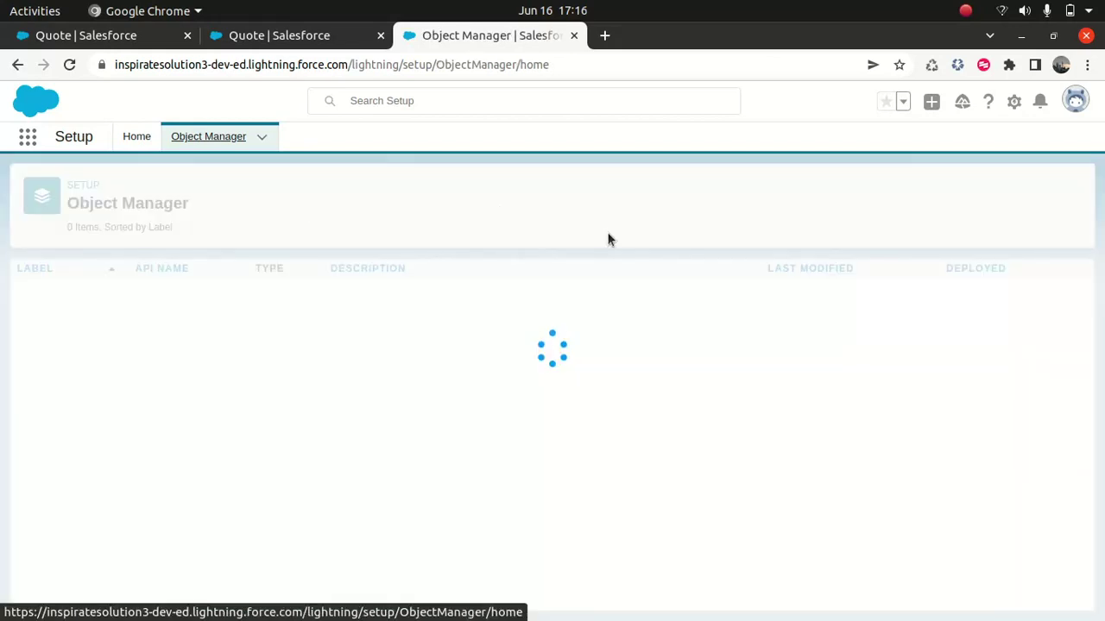
pyautogui.click(785, 191)
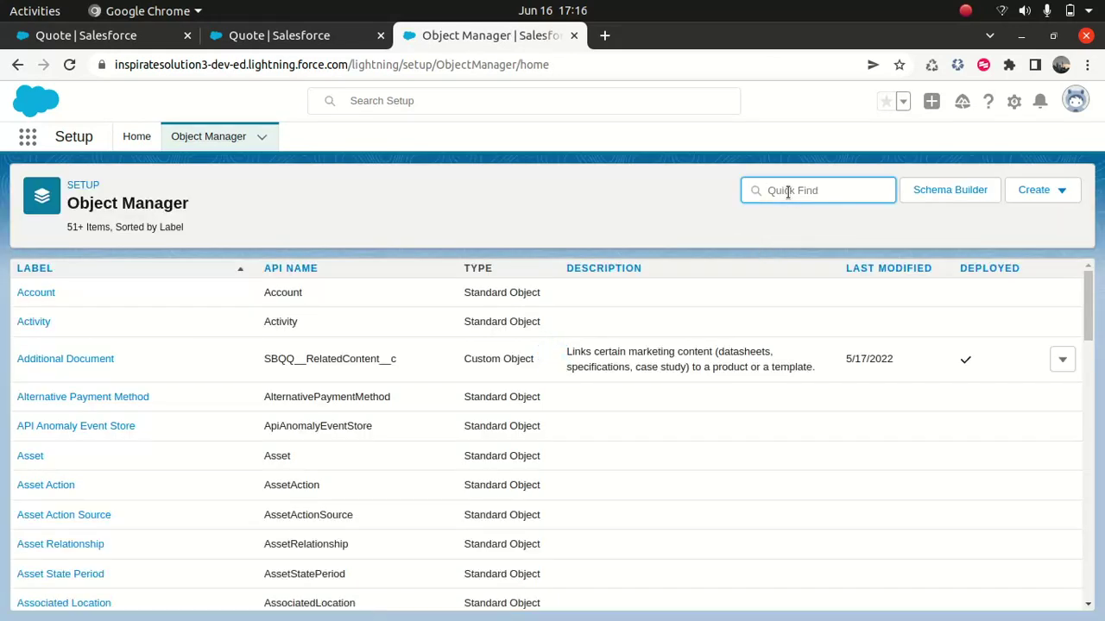
pyautogui.write('quo')
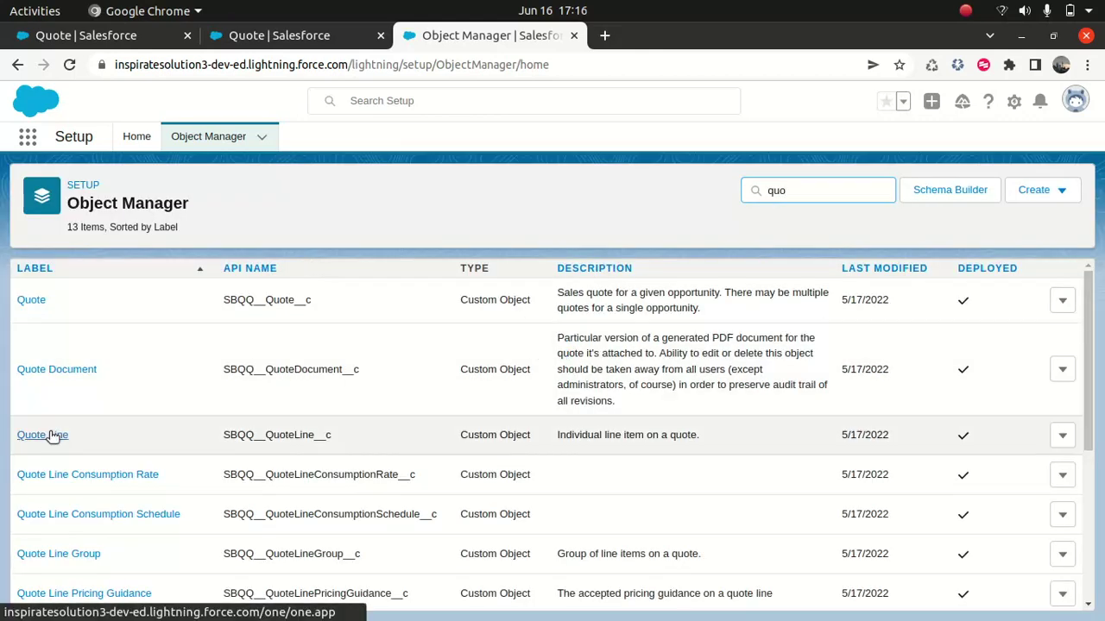
pyautogui.click(54, 435)
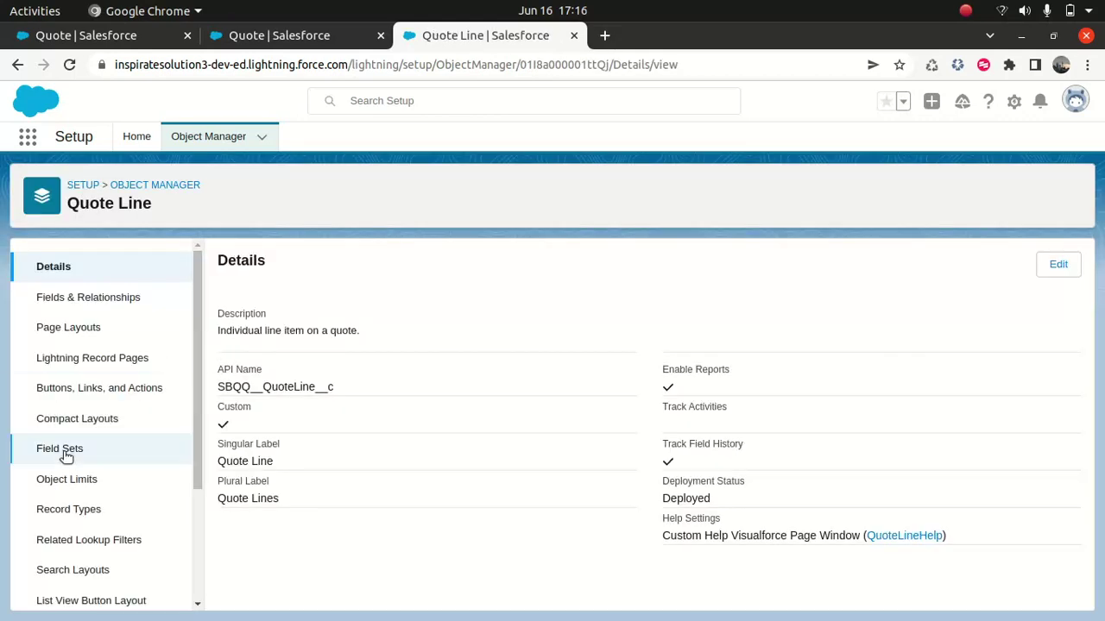
pyautogui.click(69, 450)
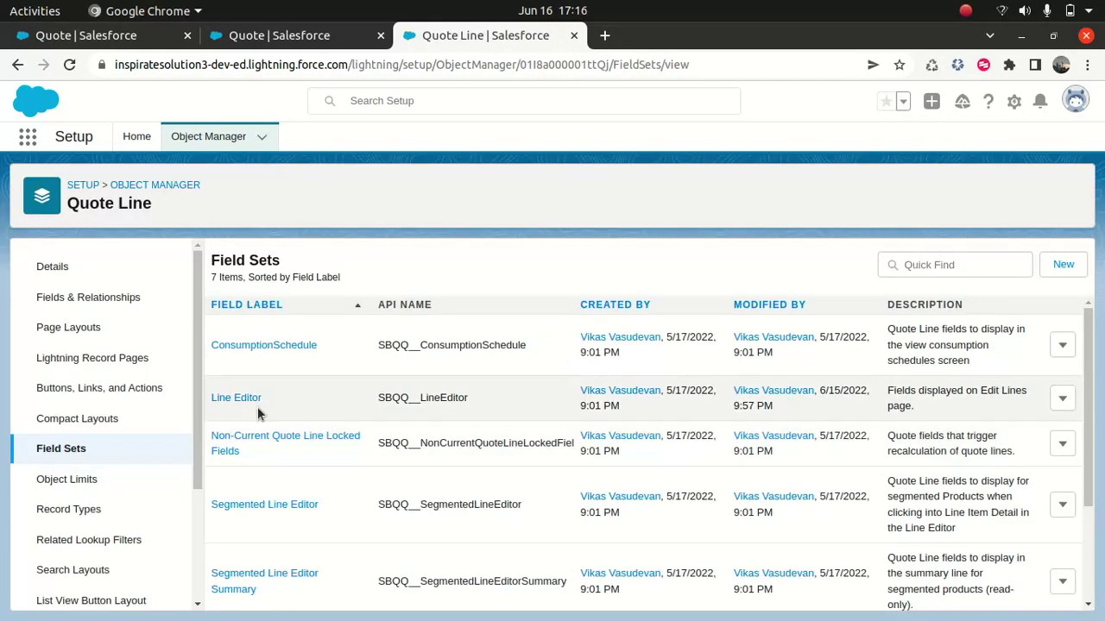
pyautogui.click(1063, 397)
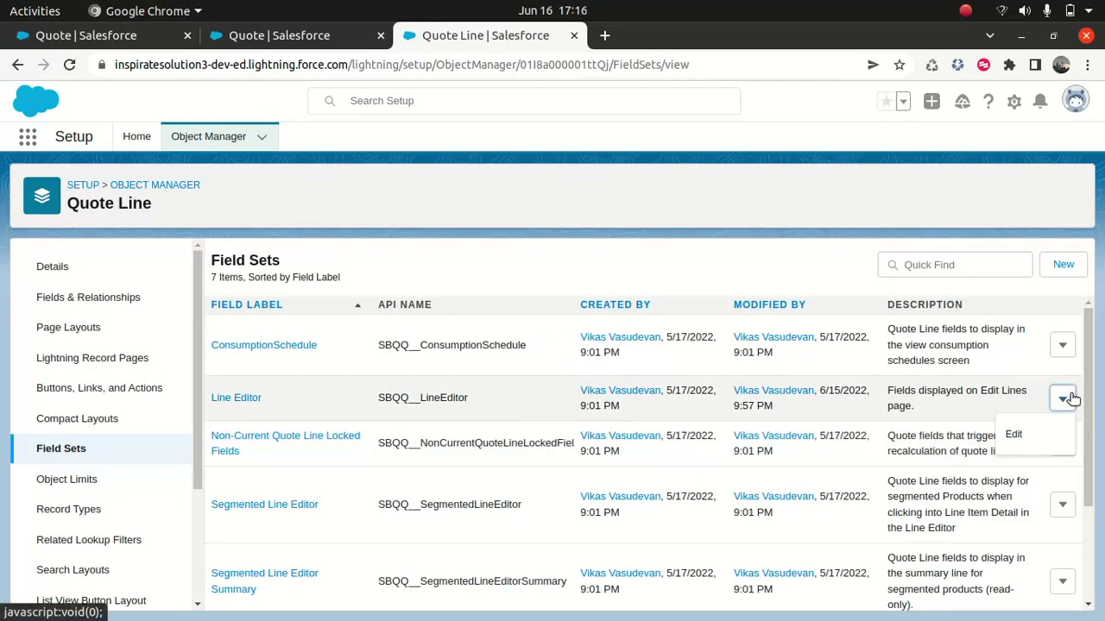
pyautogui.click(1013, 436)
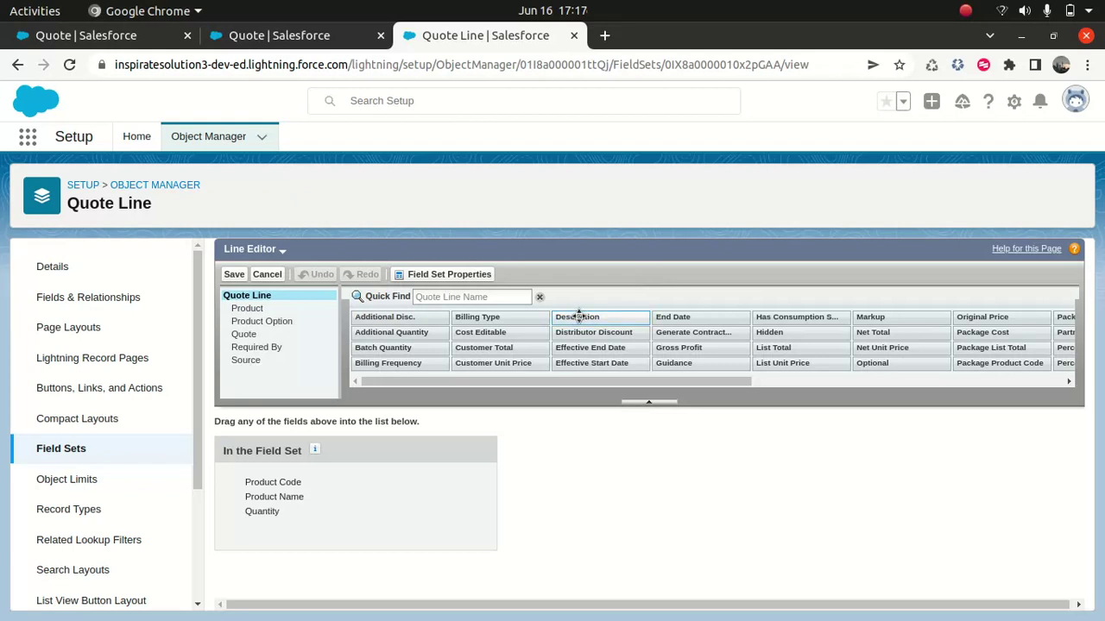
# - Add the Description and Gross Profit fields after Quantity in the Line Editor field set, and save it
pyautogui.moveTo(578, 316); pyautogui.dragTo(248, 525)
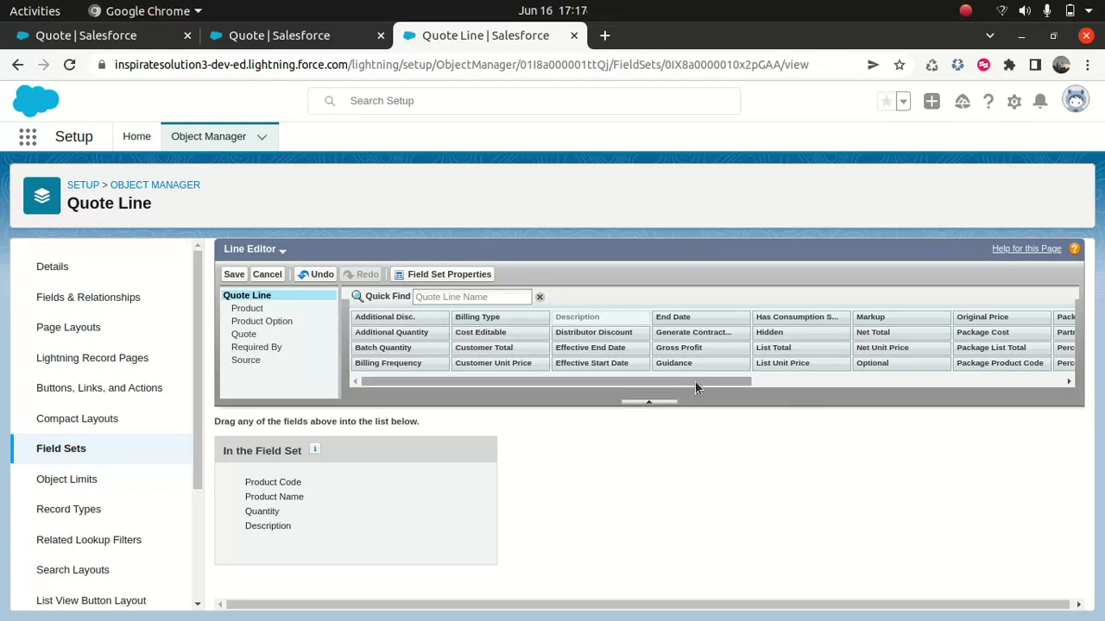
pyautogui.moveTo(696, 381); pyautogui.dragTo(789, 395)
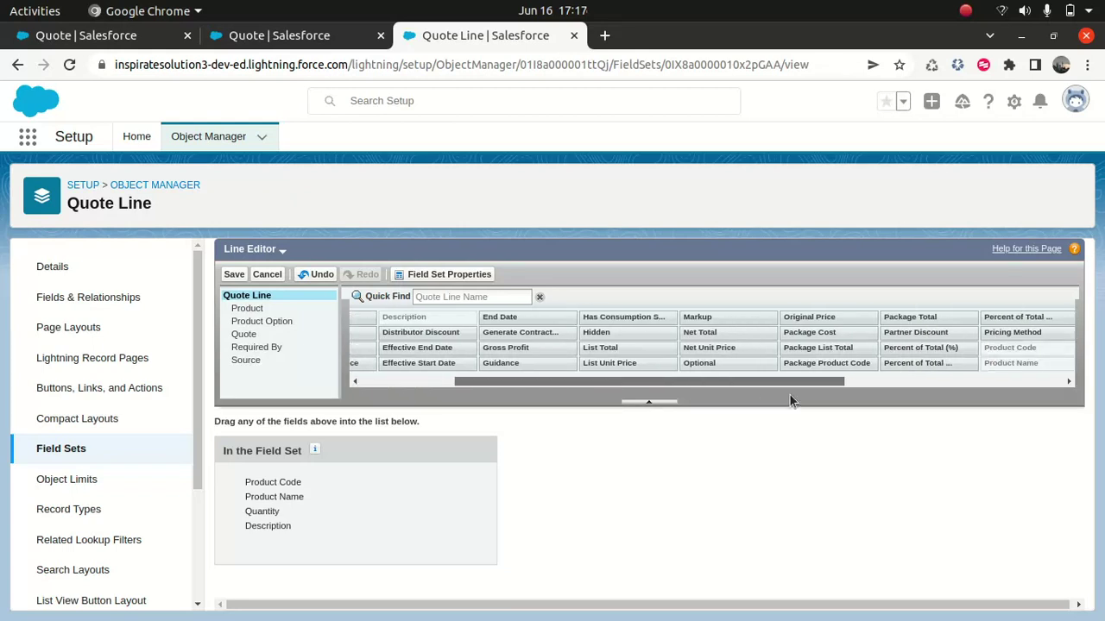
pyautogui.moveTo(788, 397); pyautogui.dragTo(851, 412)
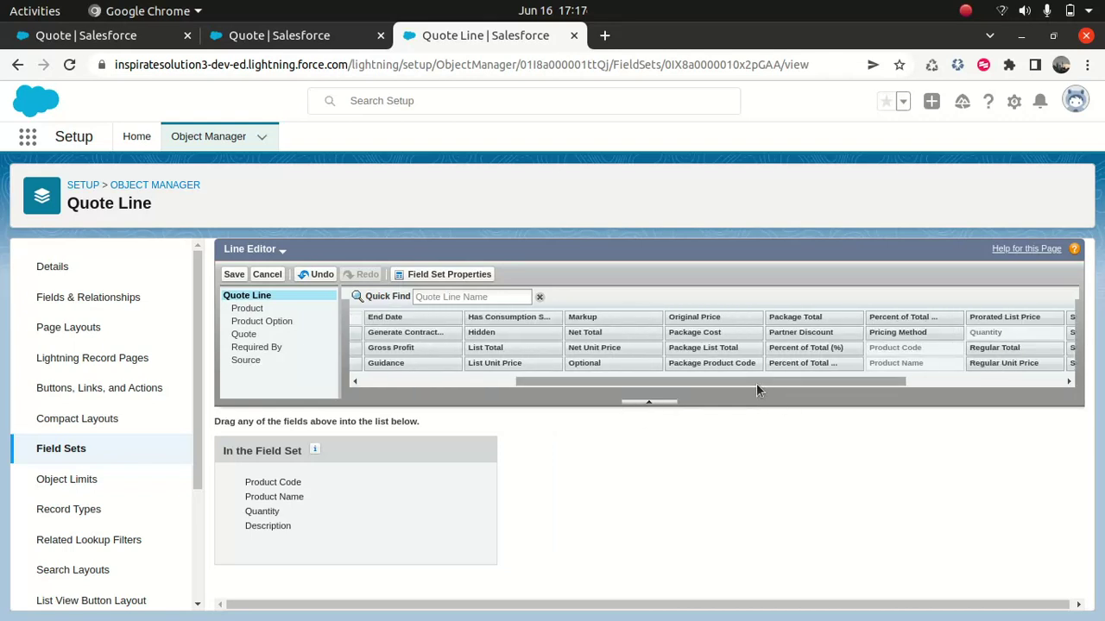
pyautogui.moveTo(594, 394); pyautogui.dragTo(430, 412)
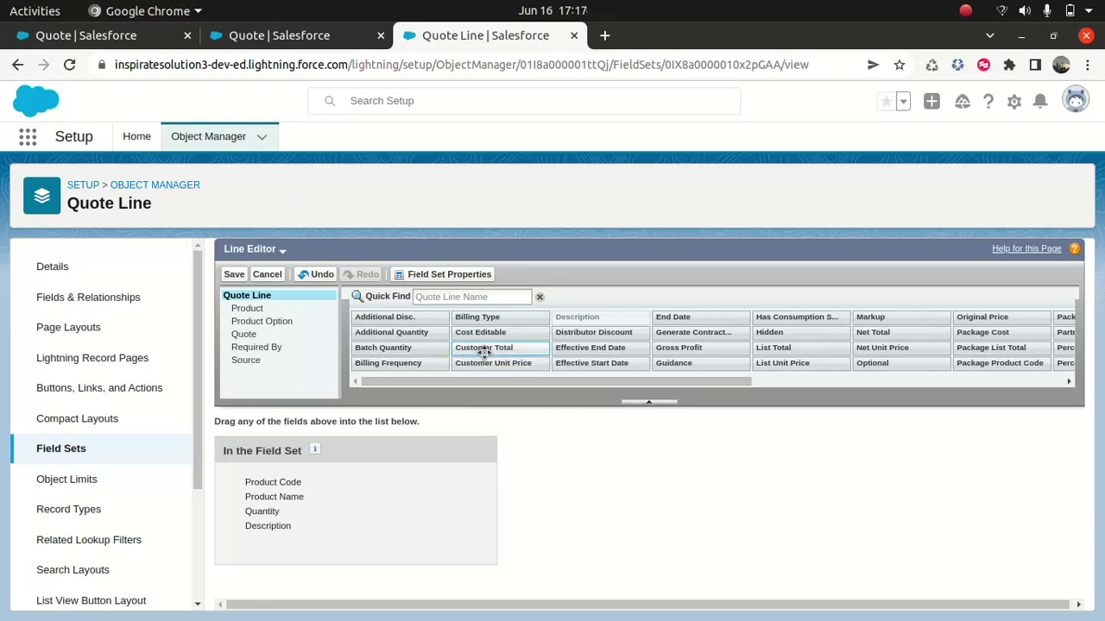
pyautogui.moveTo(670, 348); pyautogui.dragTo(250, 544)
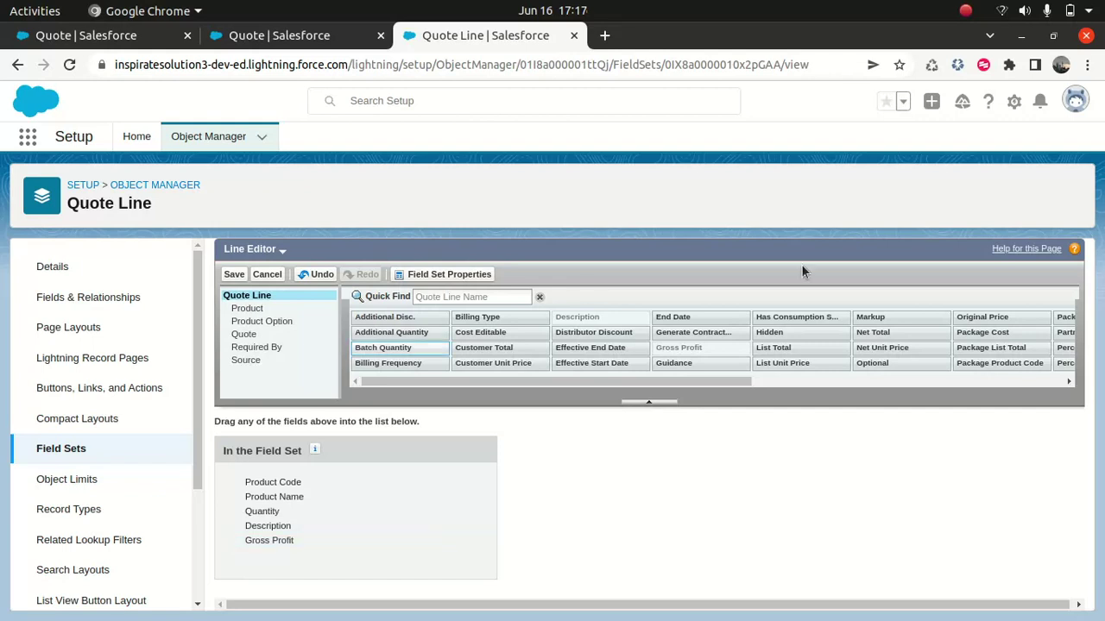
pyautogui.click(234, 274)
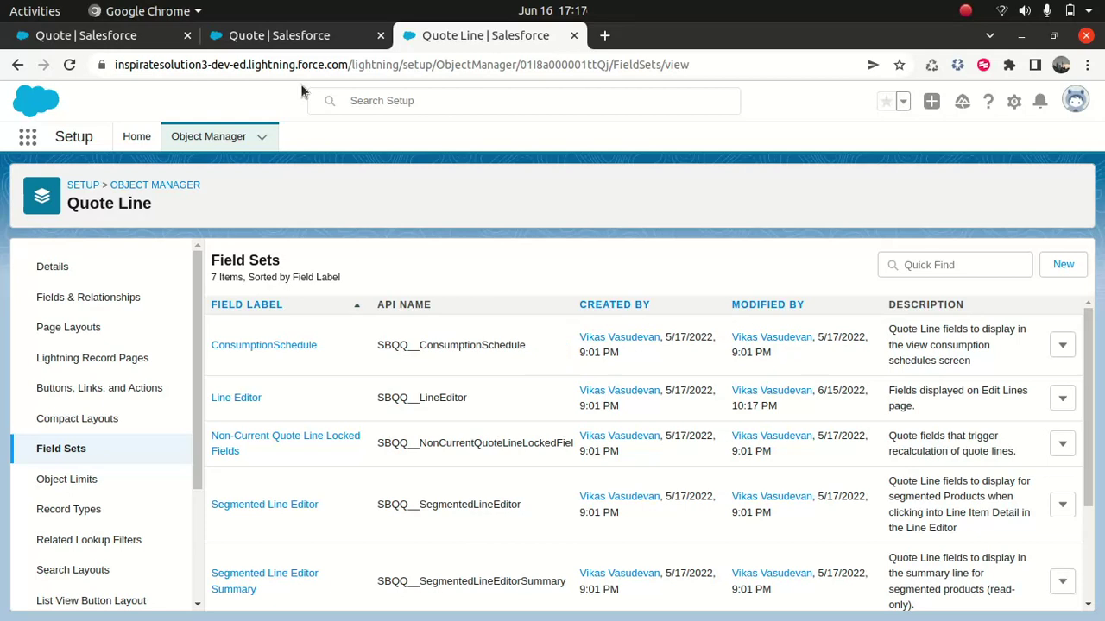
# - Reload the page, find Quotes among the app items, reopen the recently viewed draft quote, and start editing its lines
pyautogui.click(301, 67)
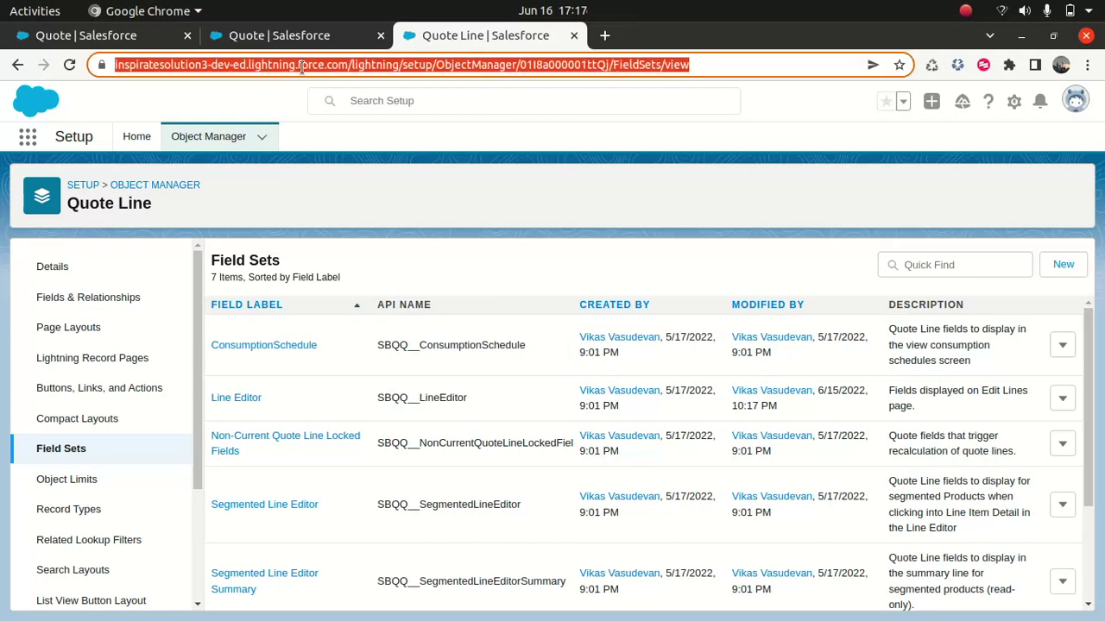
pyautogui.press('Return')
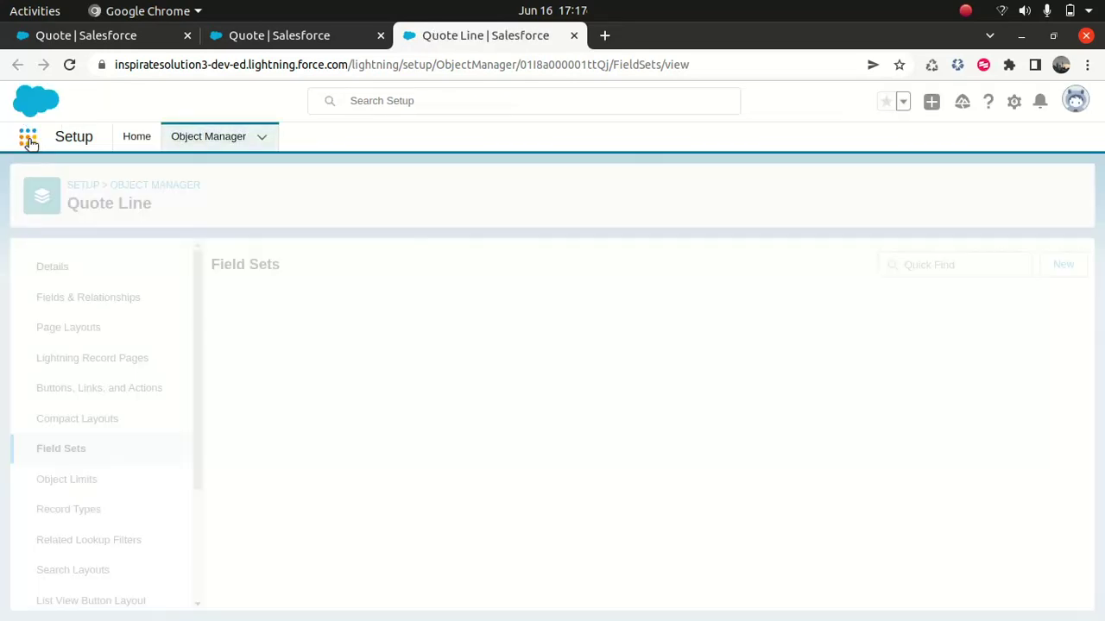
pyautogui.click(28, 140)
pyautogui.write('qu')
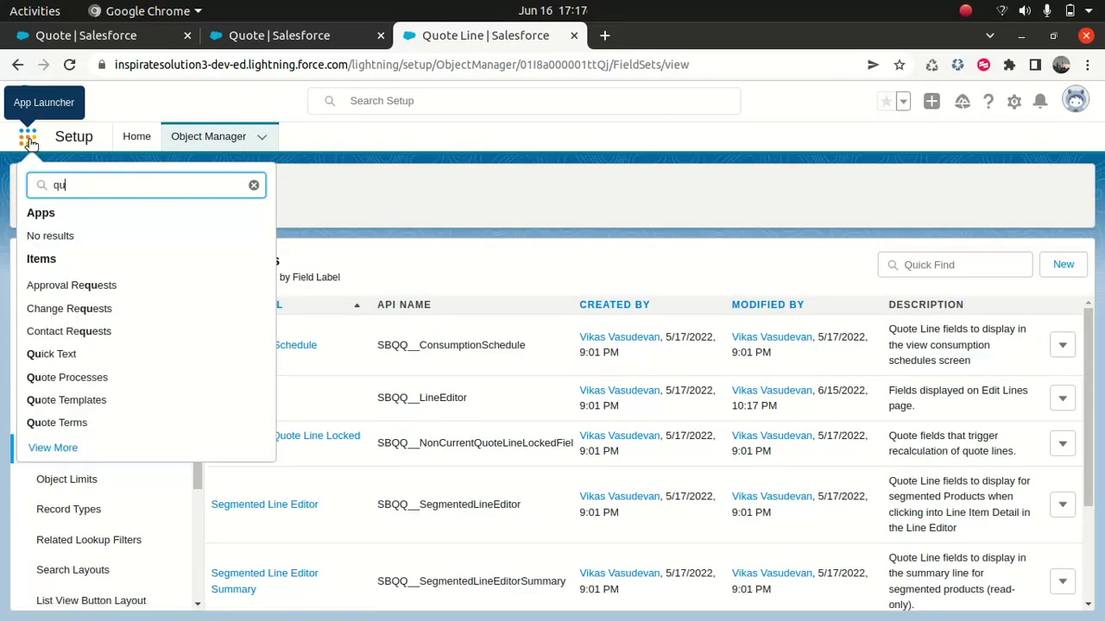
pyautogui.write('o')
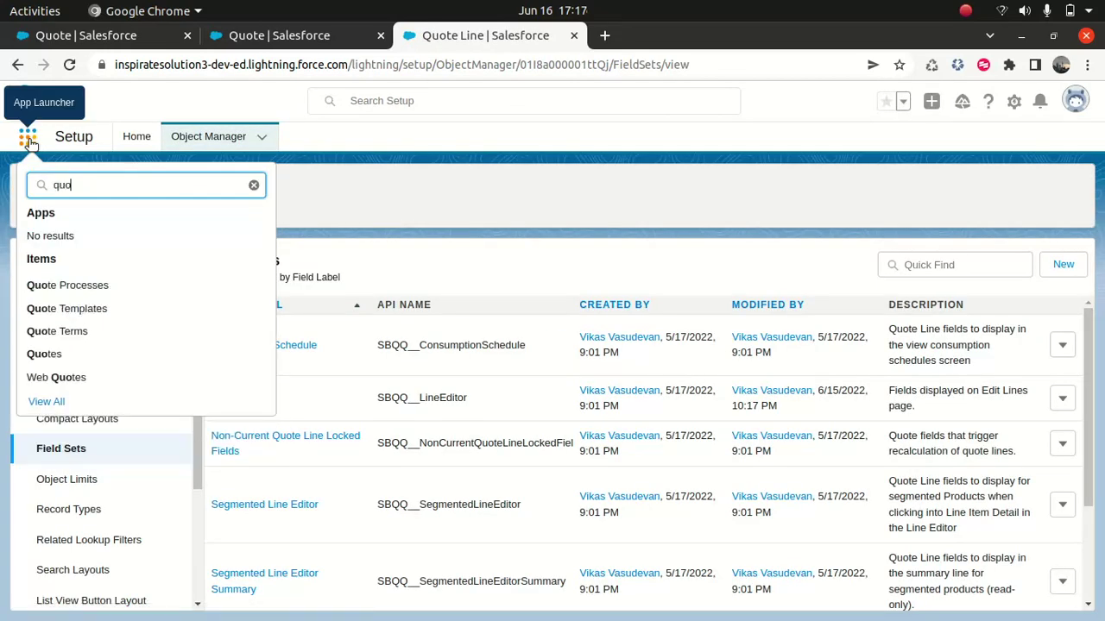
pyautogui.click(39, 354)
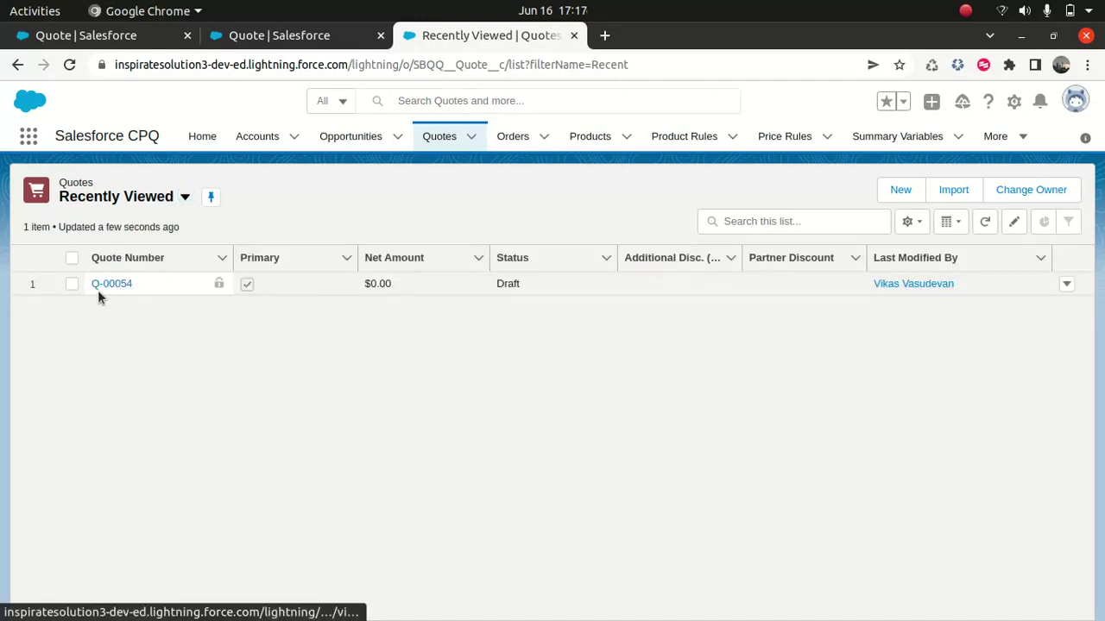
pyautogui.click(98, 289)
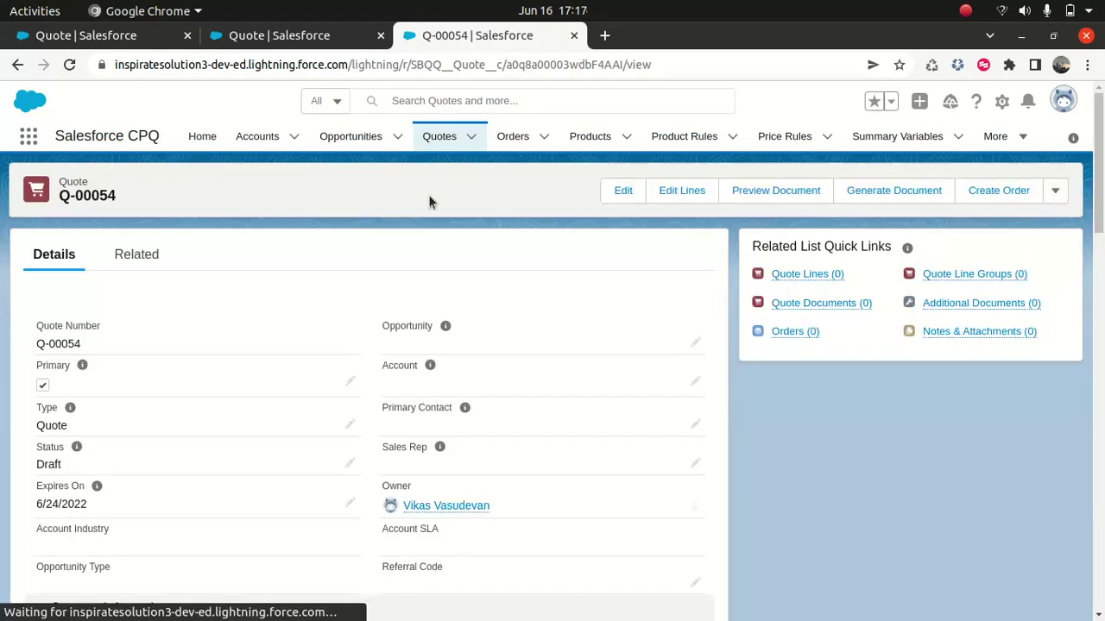
pyautogui.click(678, 202)
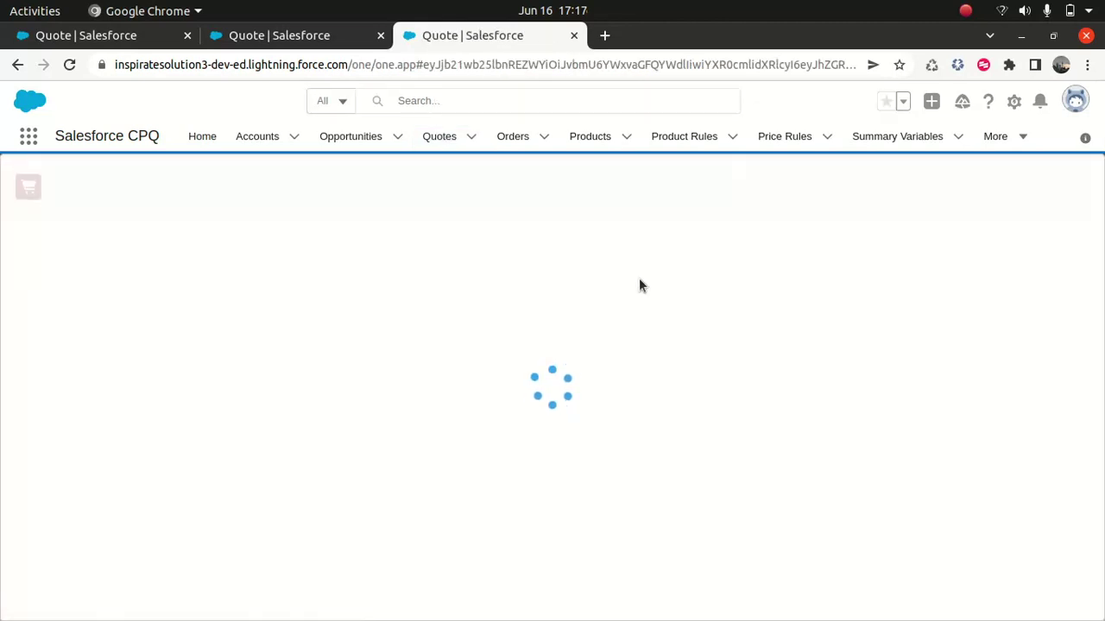
# - Add the 10kWh Battery product to the reopened draft quote
pyautogui.click(518, 193)
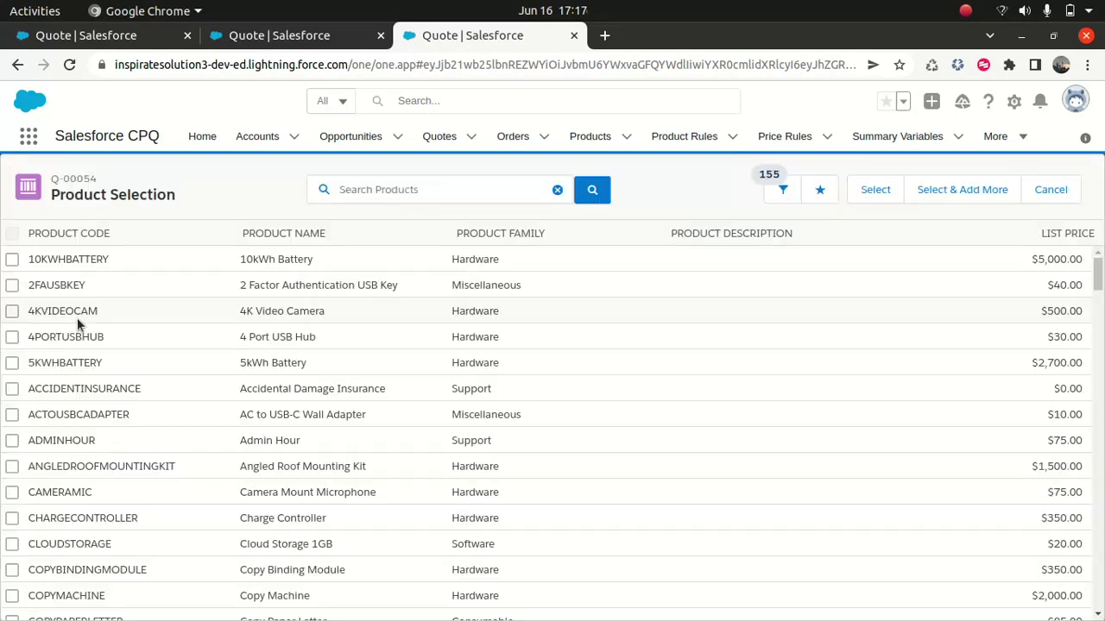
pyautogui.click(12, 259)
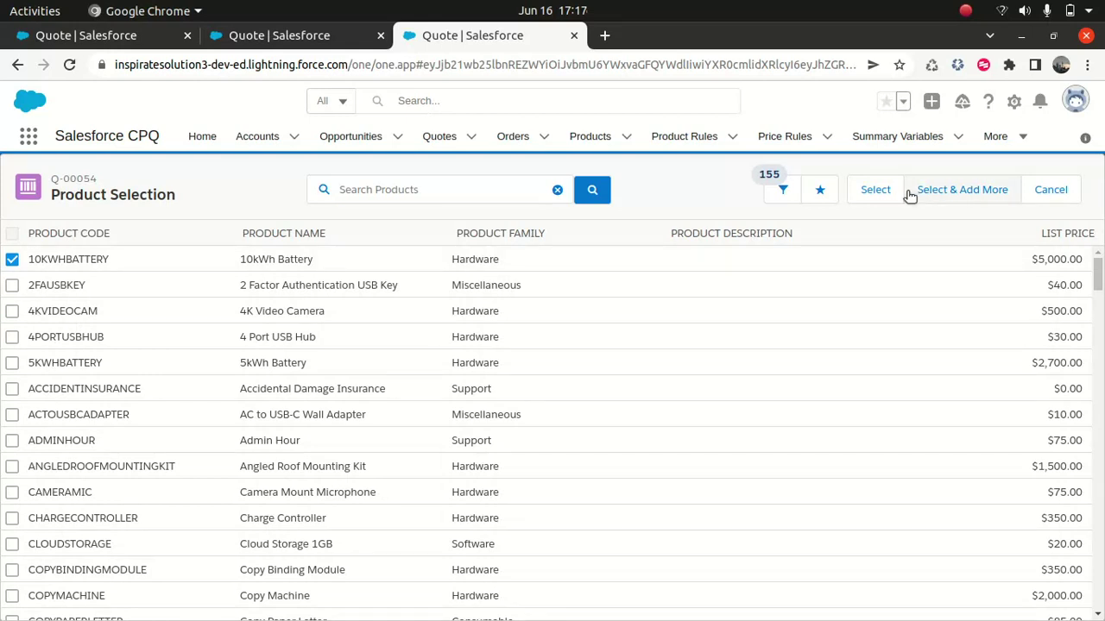
pyautogui.click(867, 184)
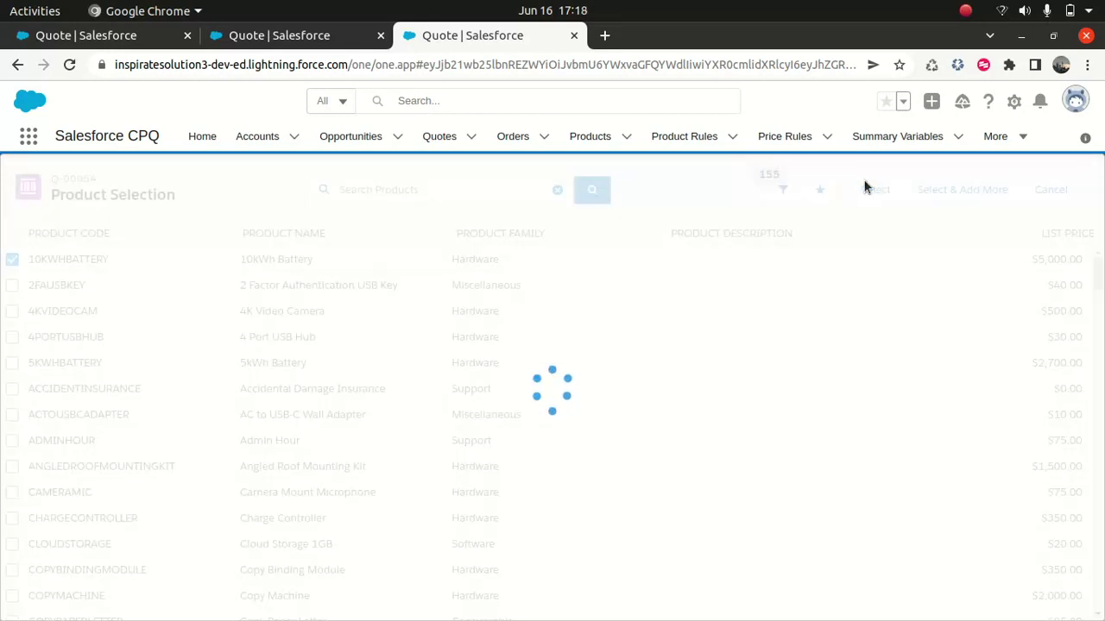